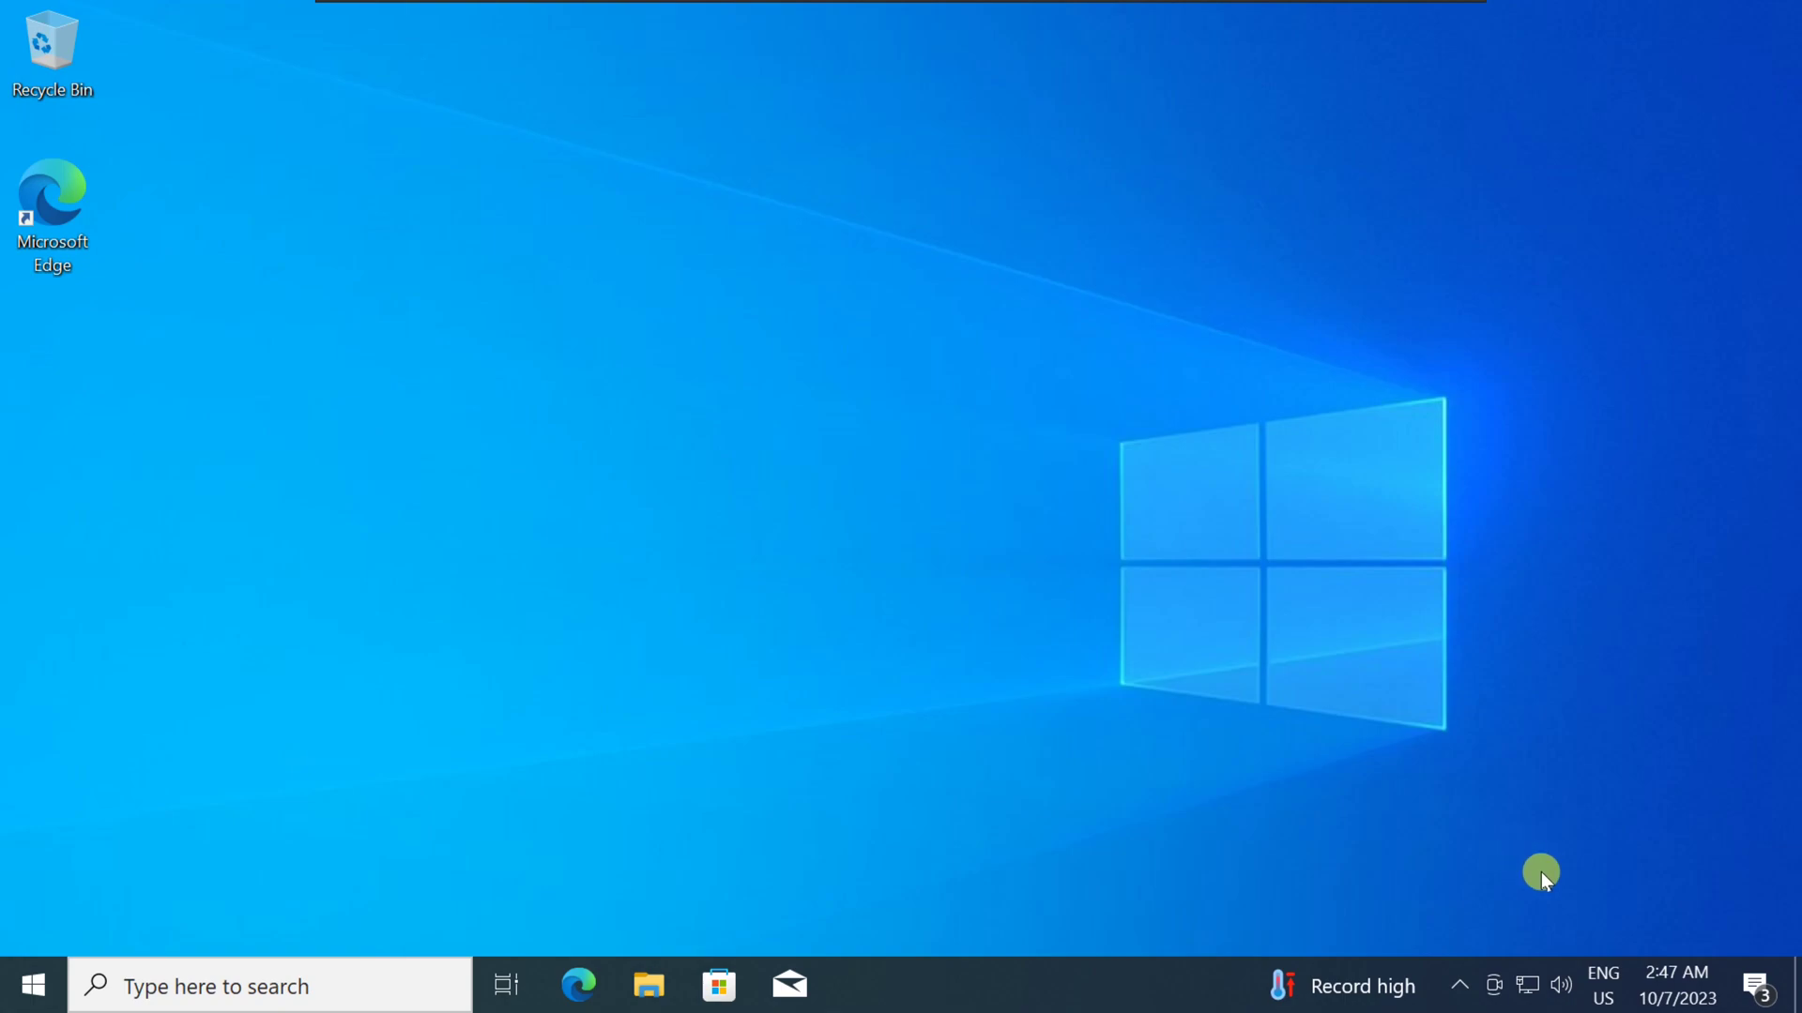
- Check the taskbar keyboard list, then go to the Language page in Time & Language settings
click(1603, 986)
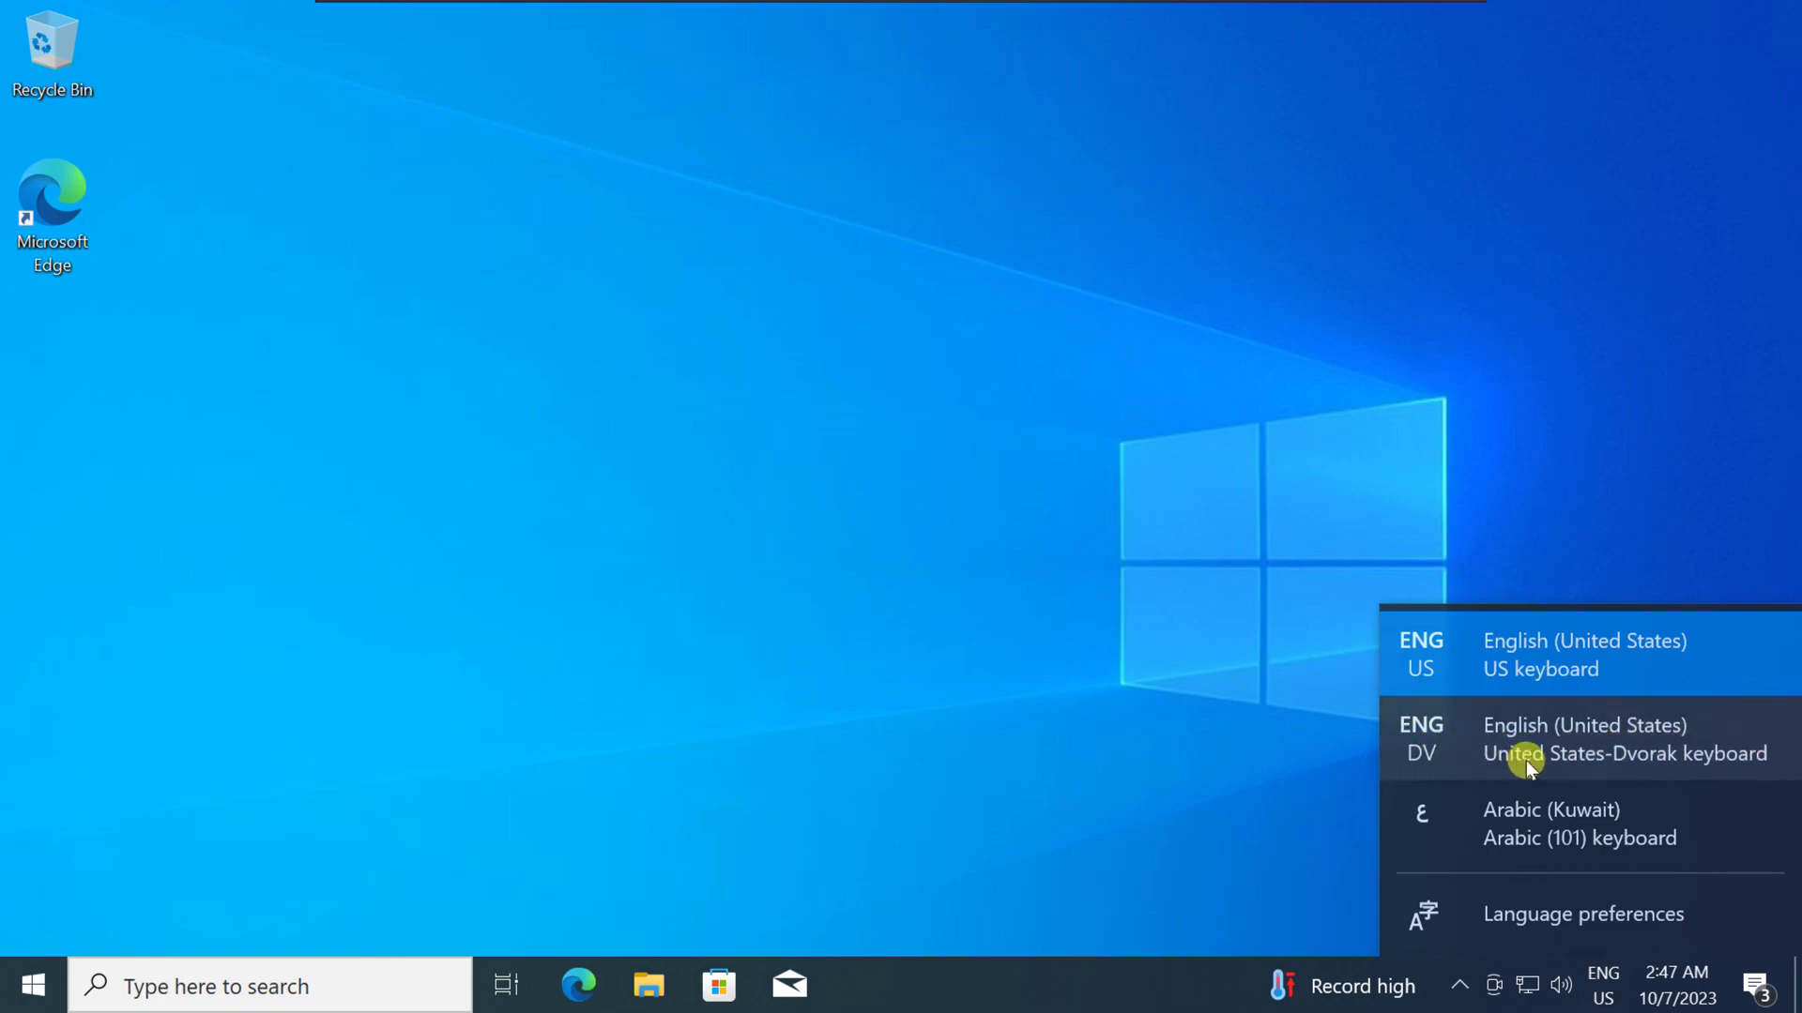
click(1309, 740)
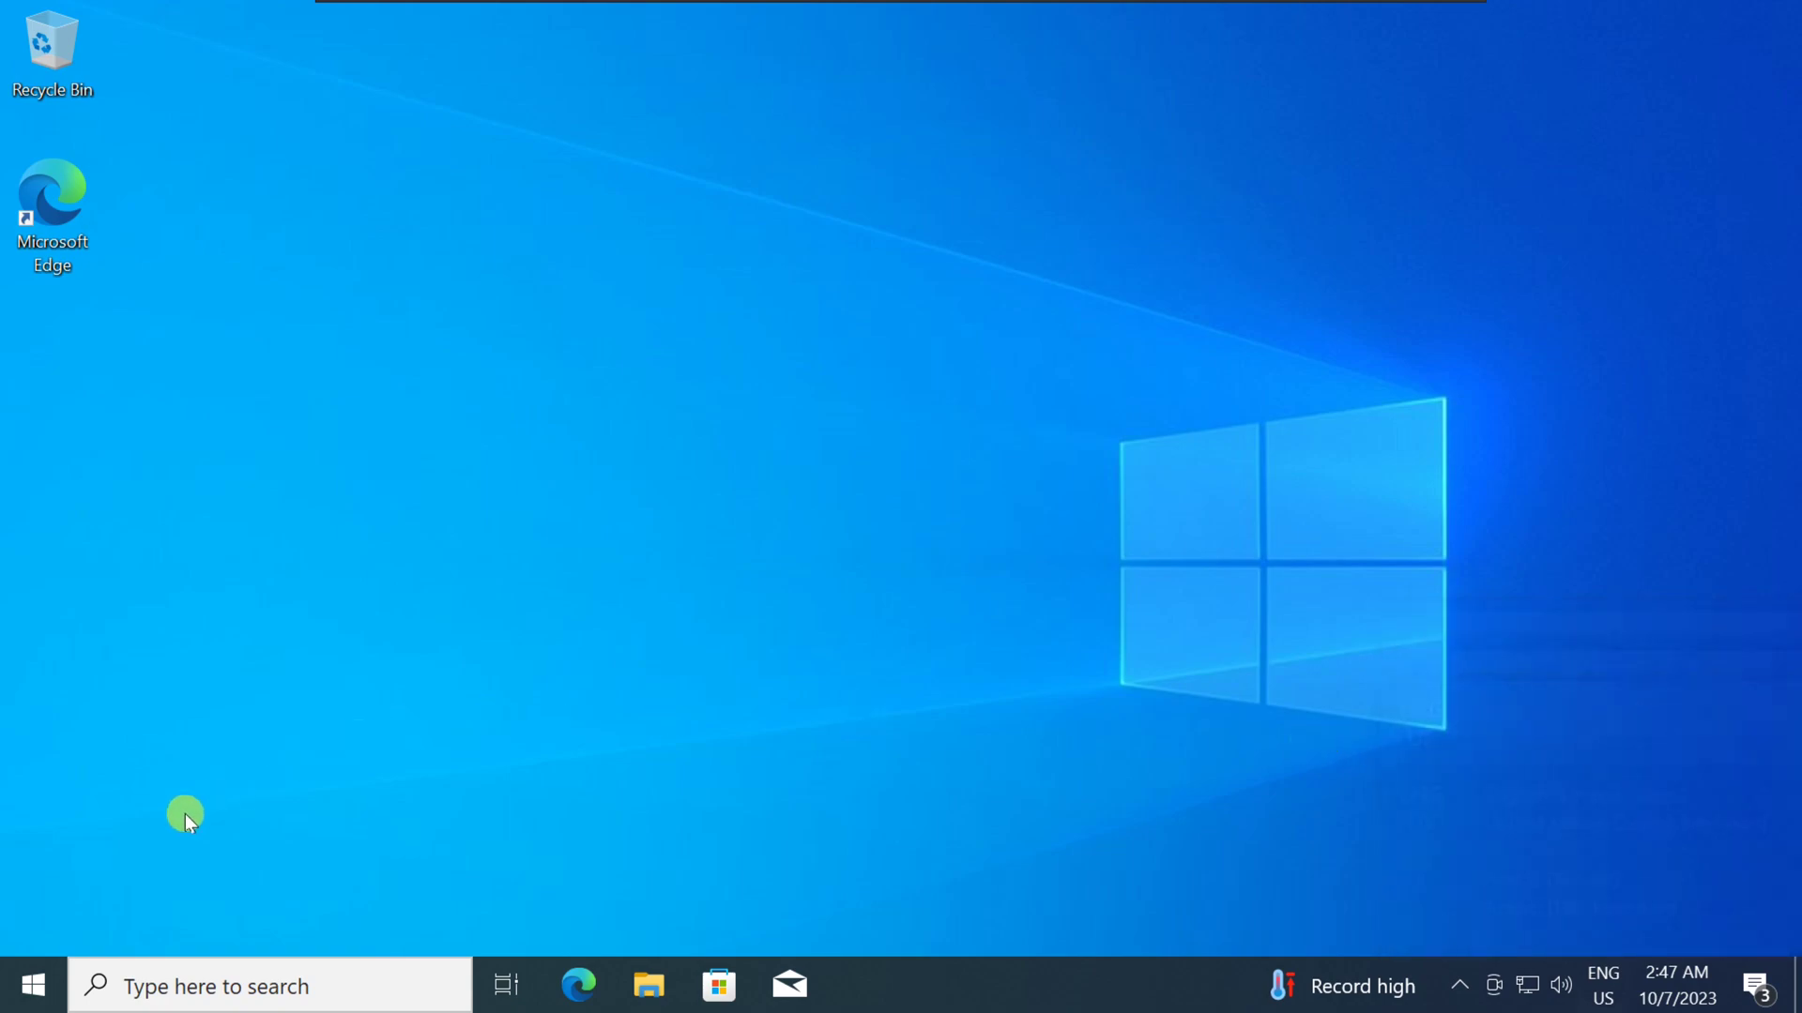
click(22, 990)
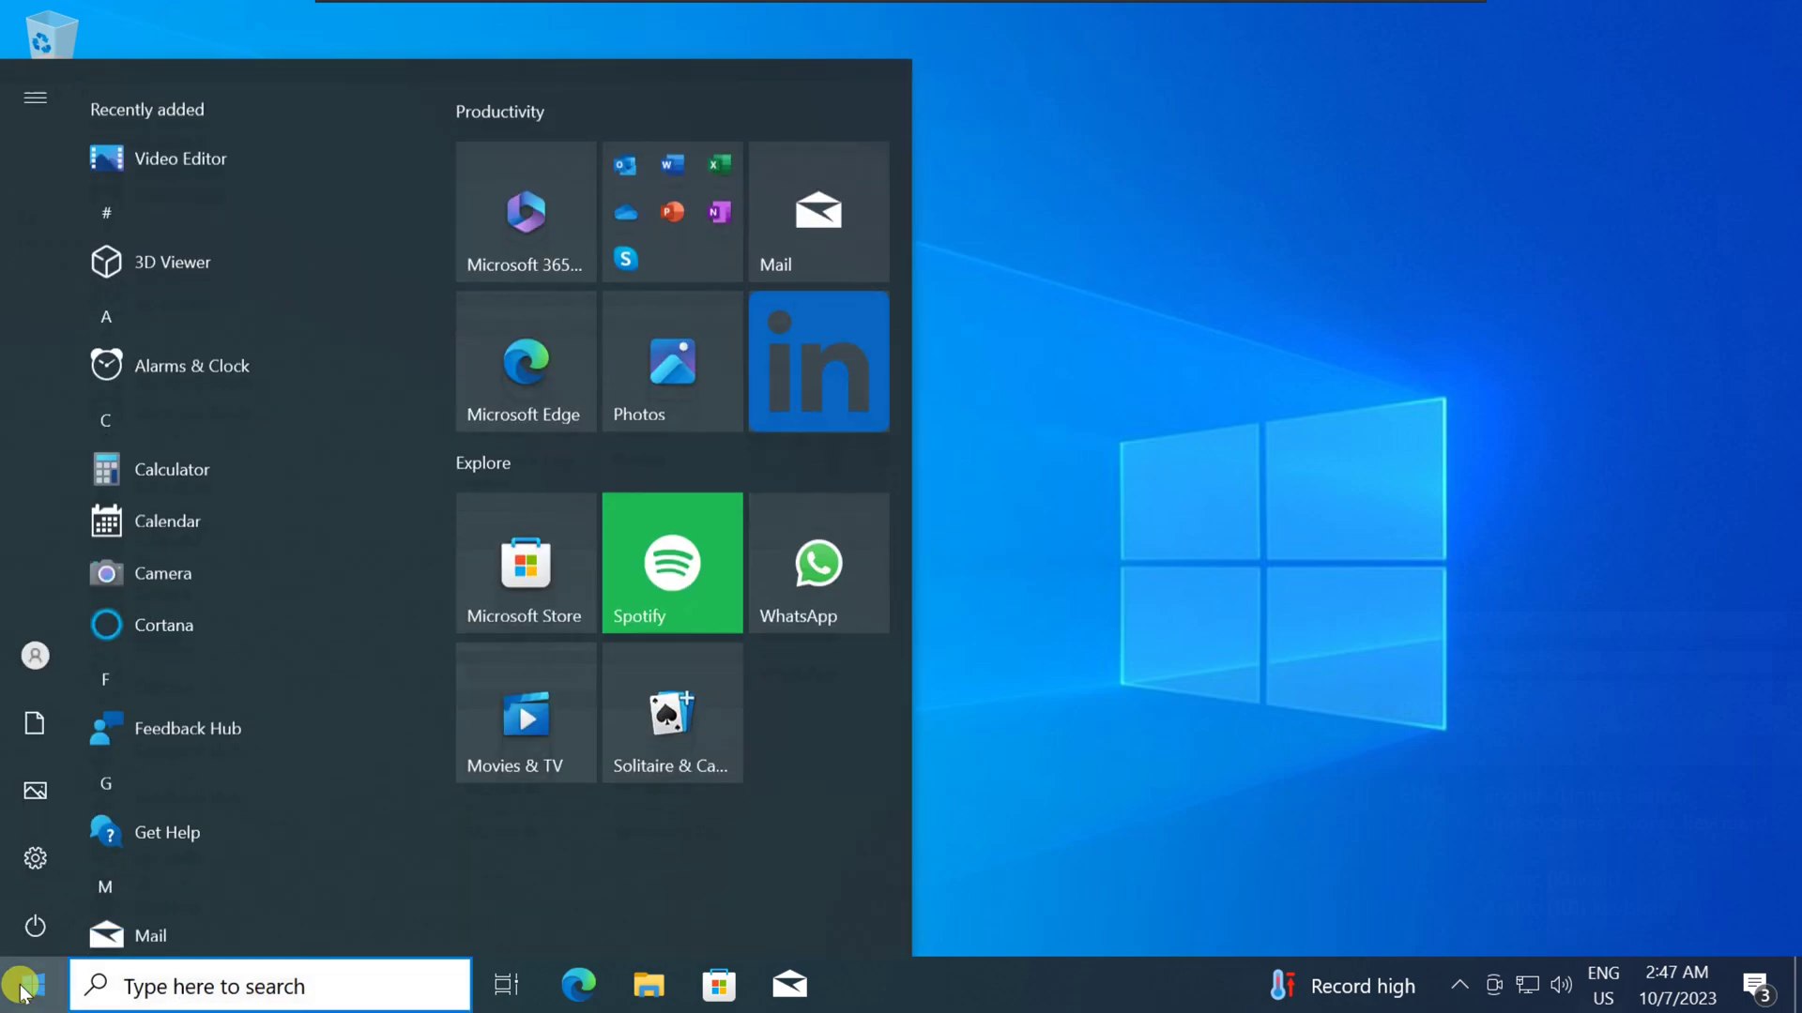
click(36, 861)
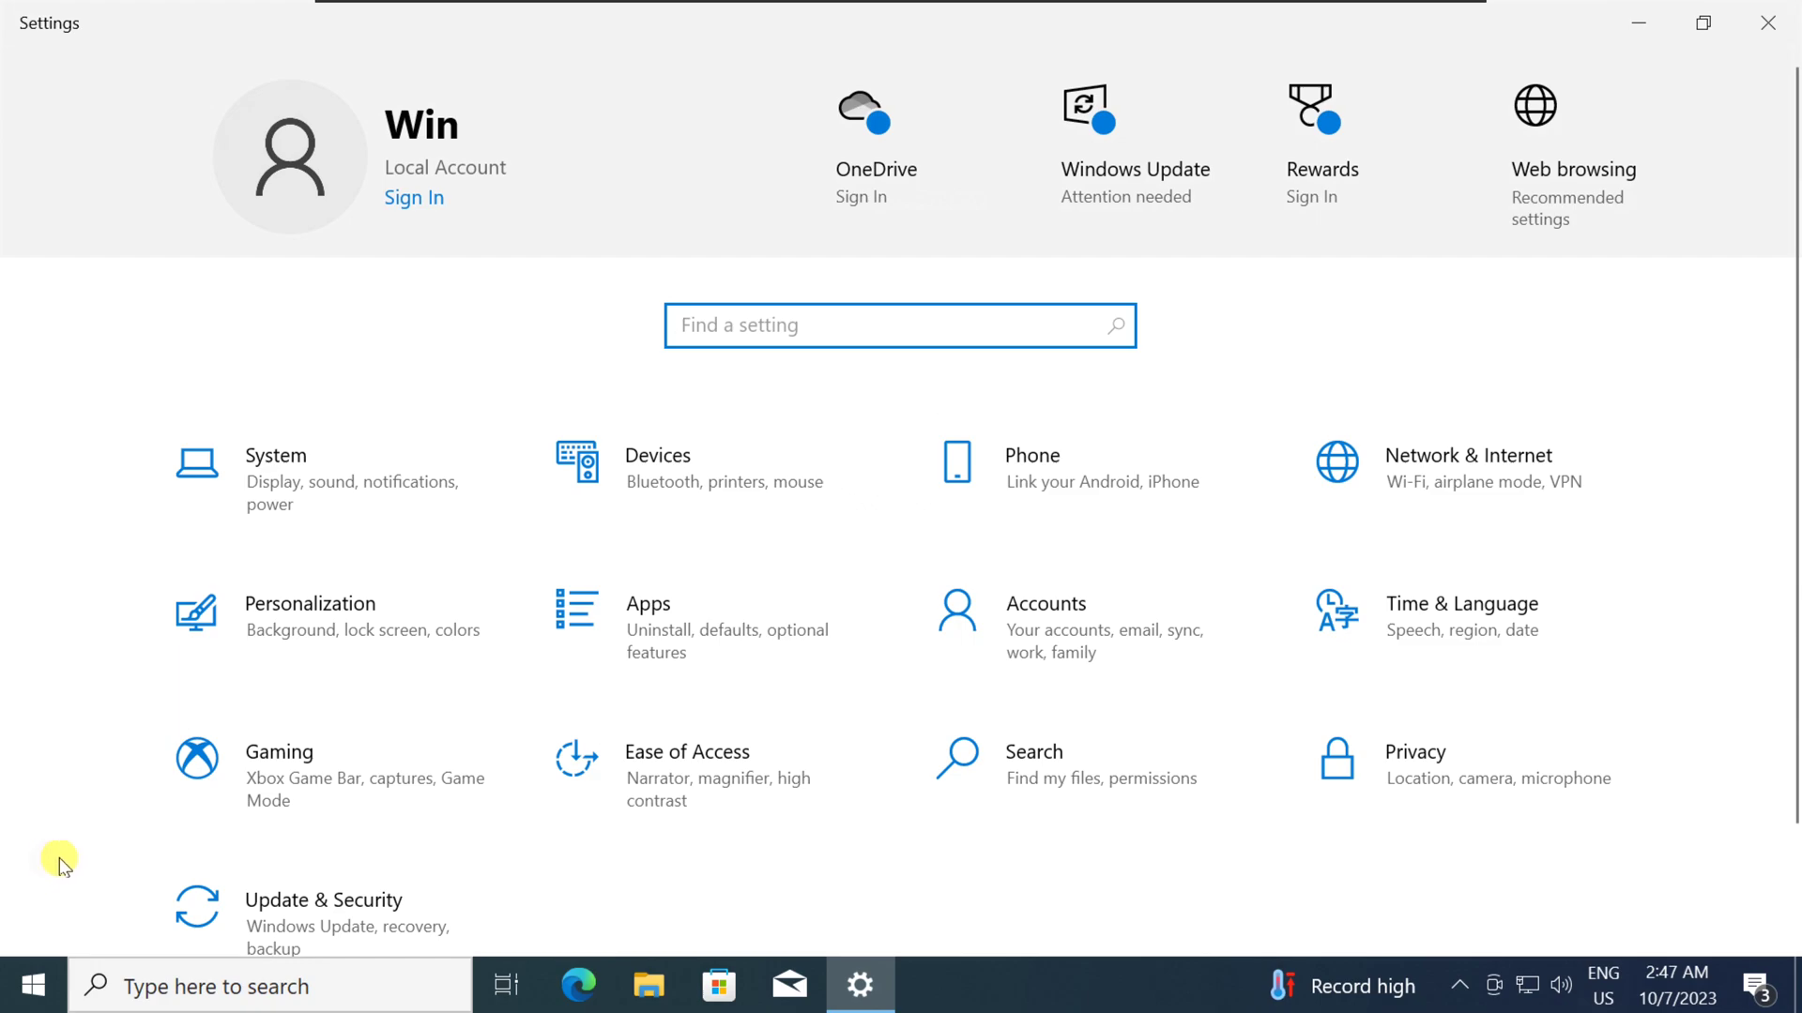
click(1472, 605)
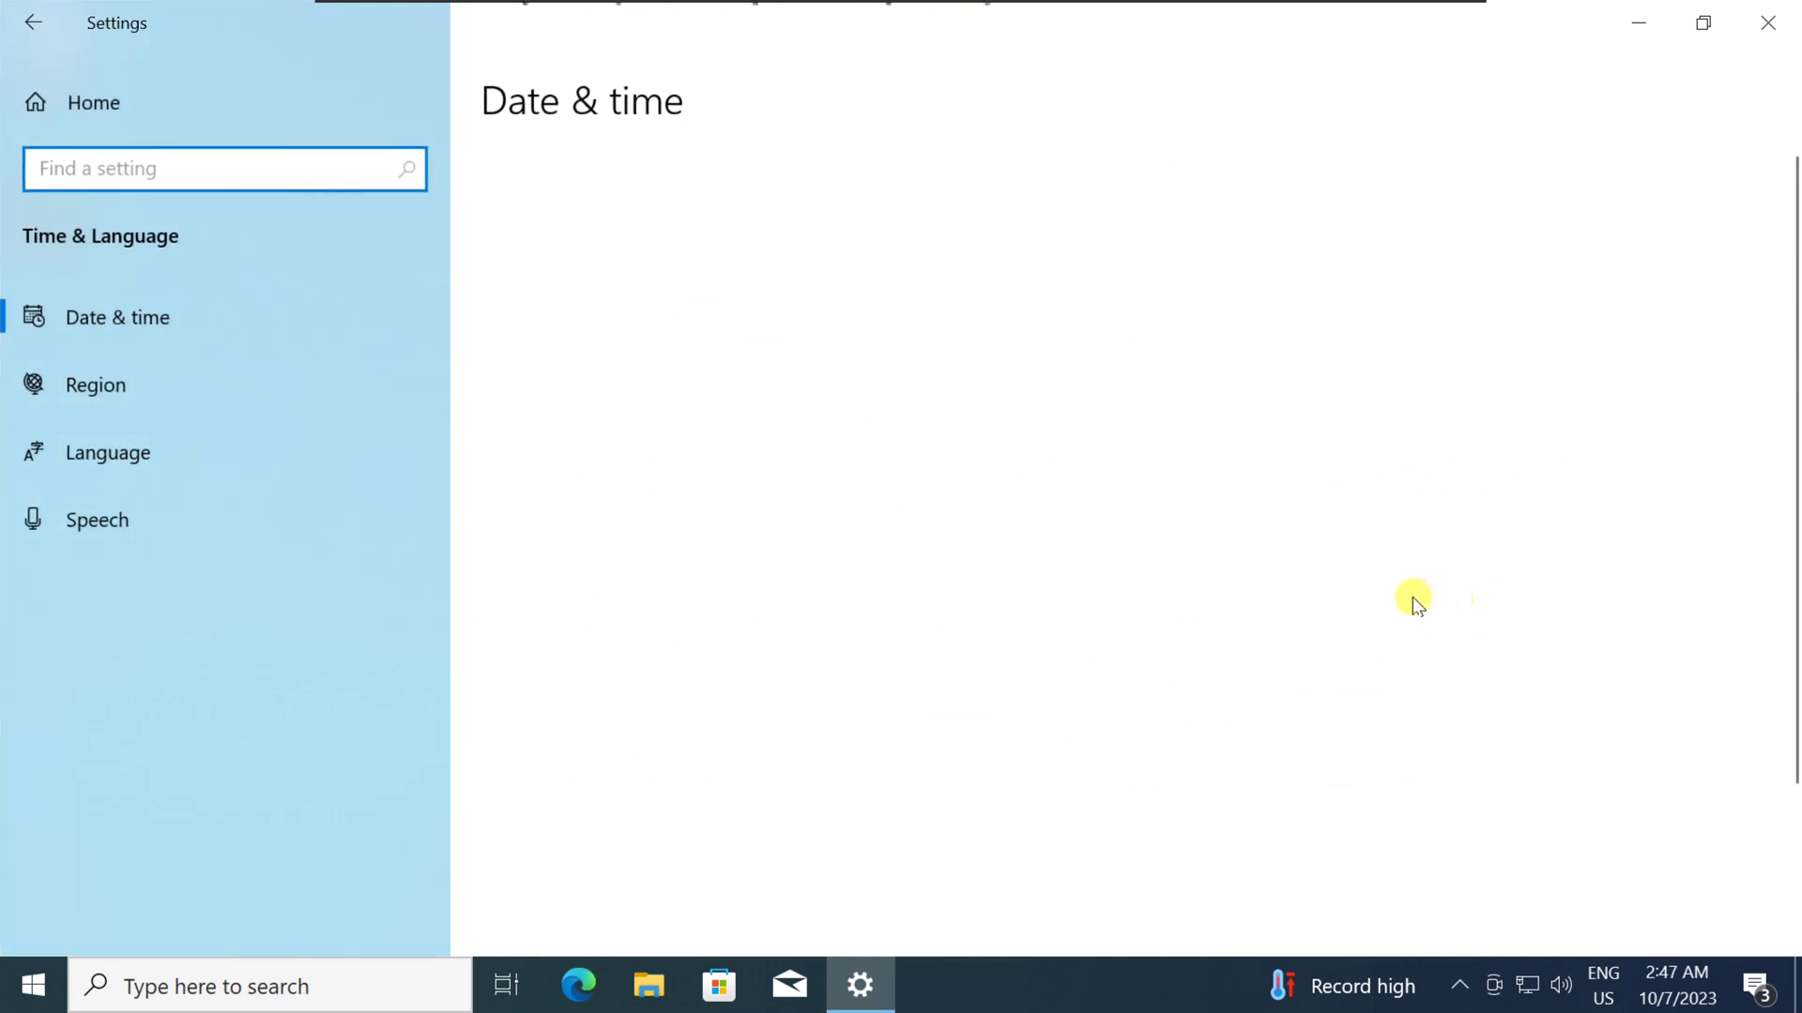
click(107, 458)
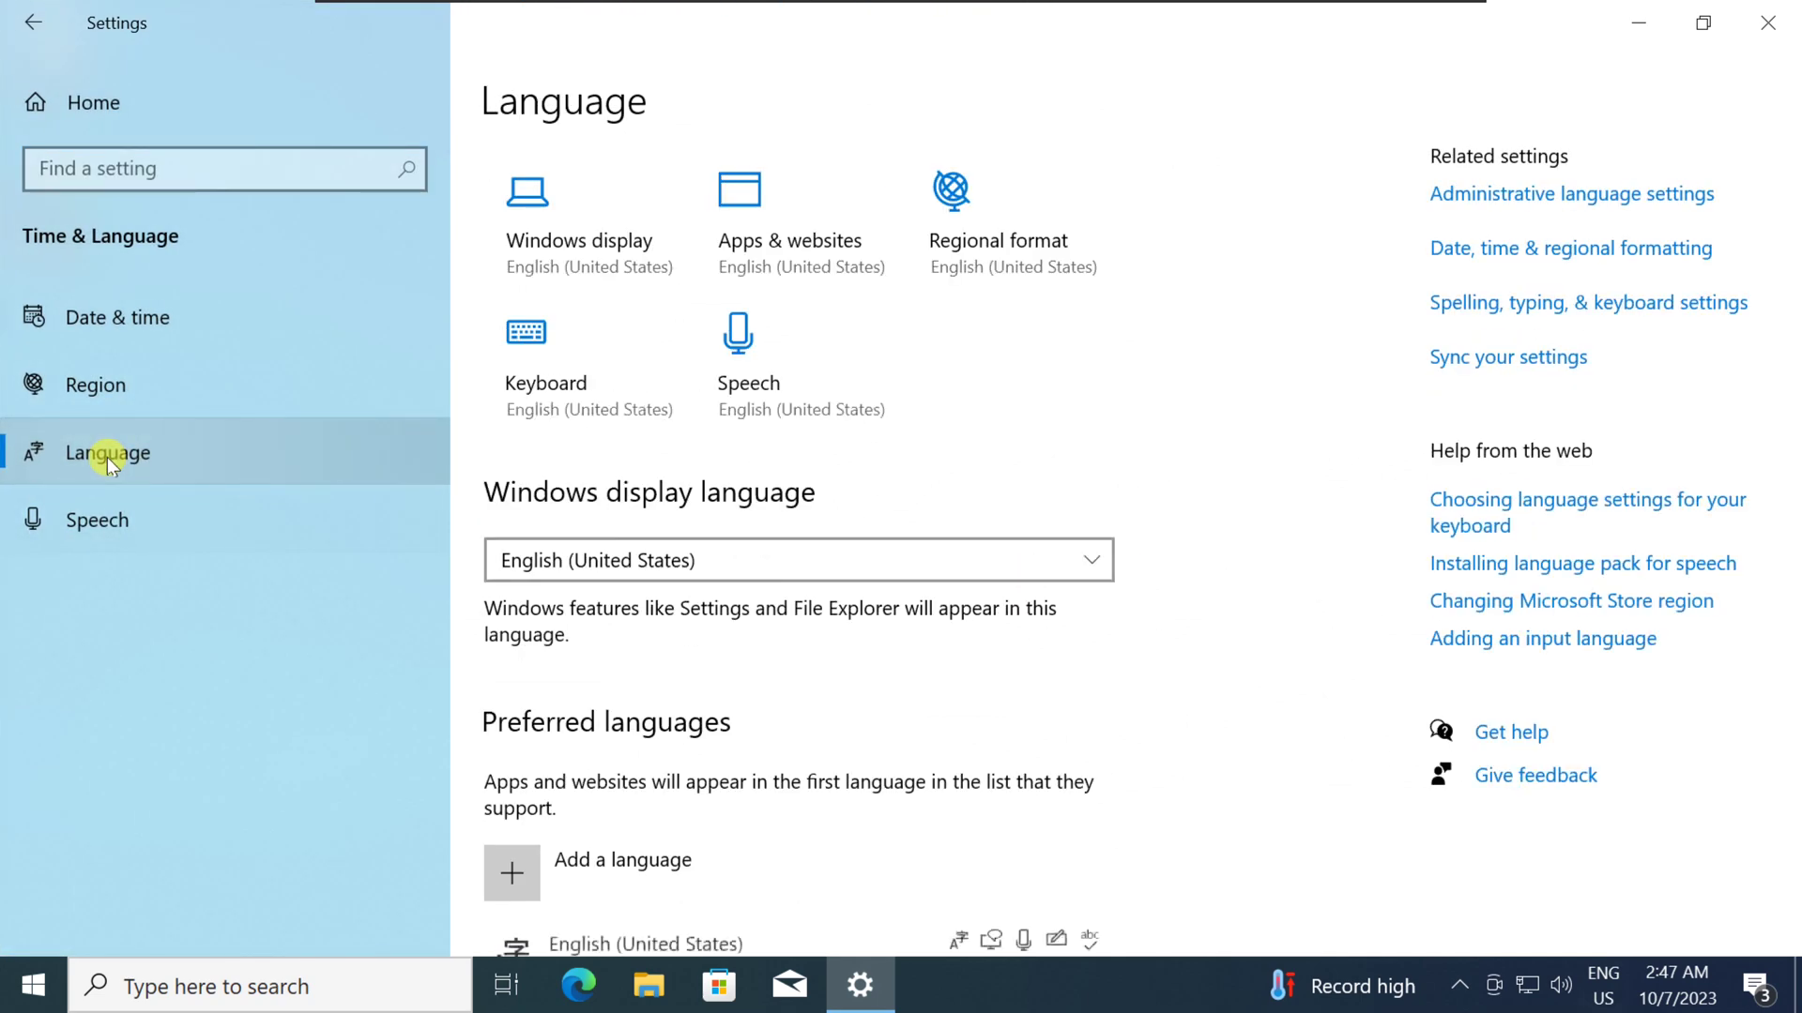
- Show English (United States) options and scroll to Keyboards, listing only US QWERTY
scroll(1079, 806, down, 3)
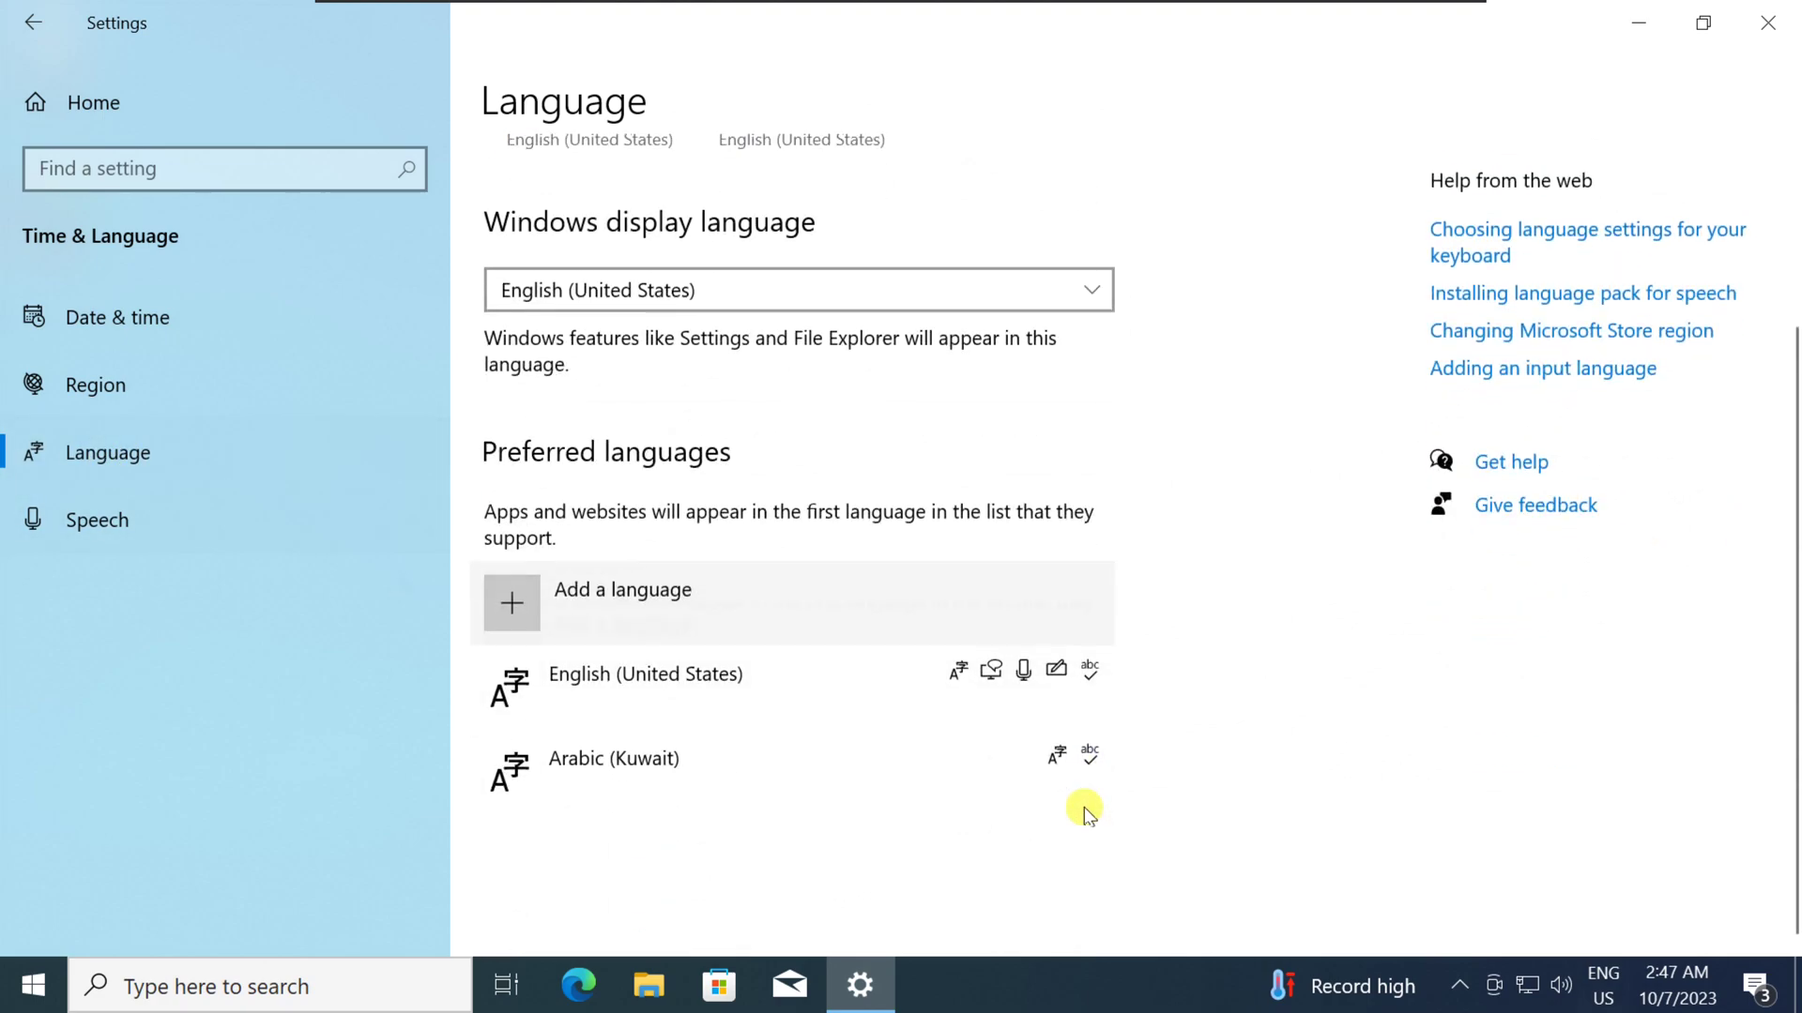
click(615, 672)
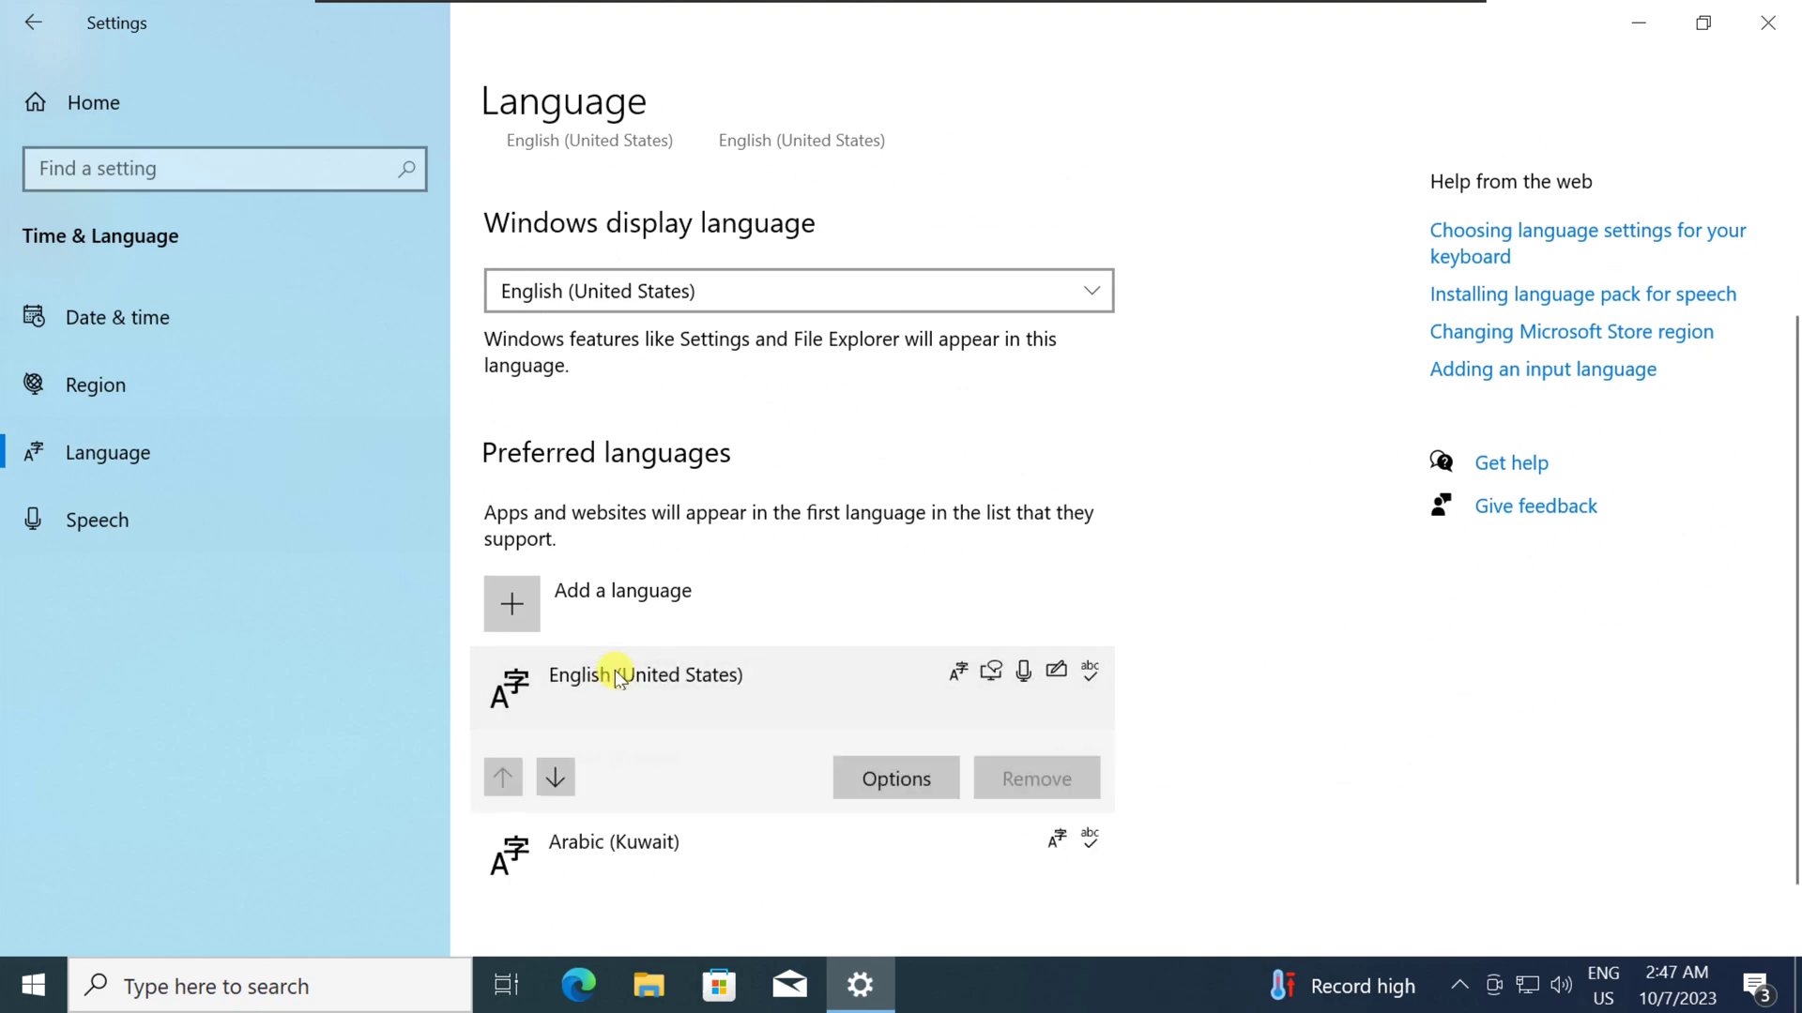
click(891, 781)
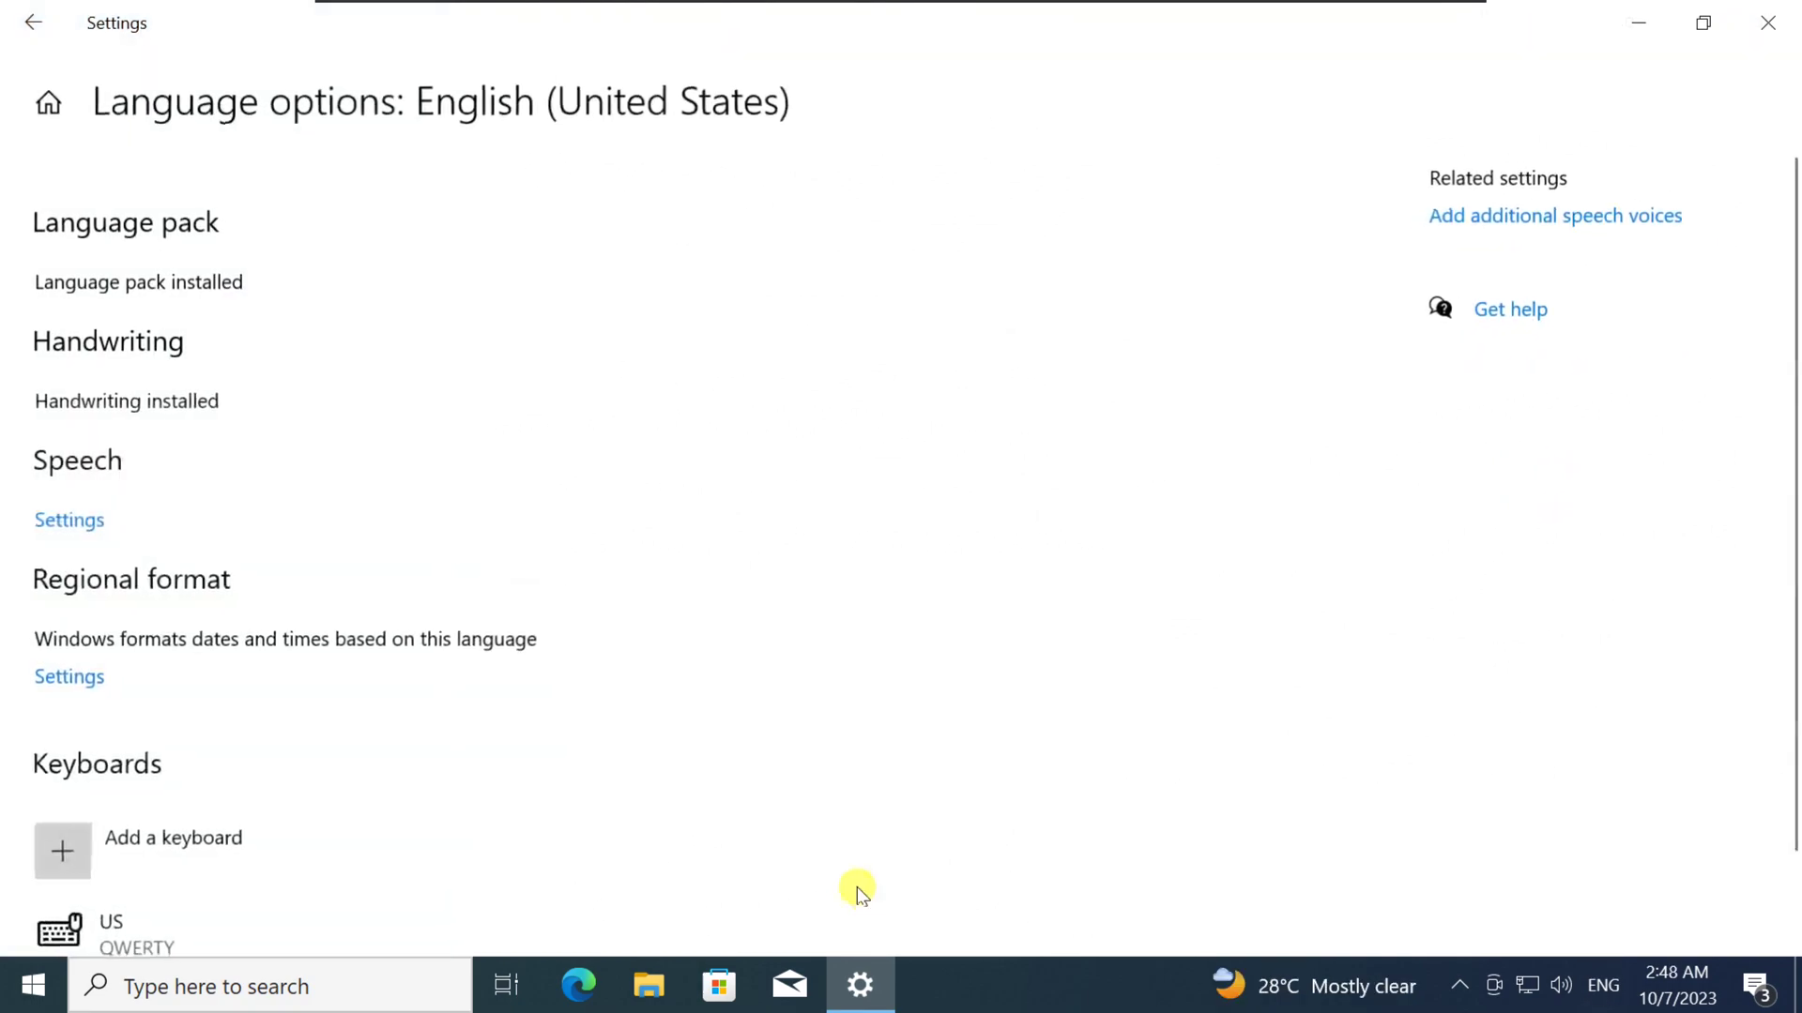
scroll(620, 711, down, 2)
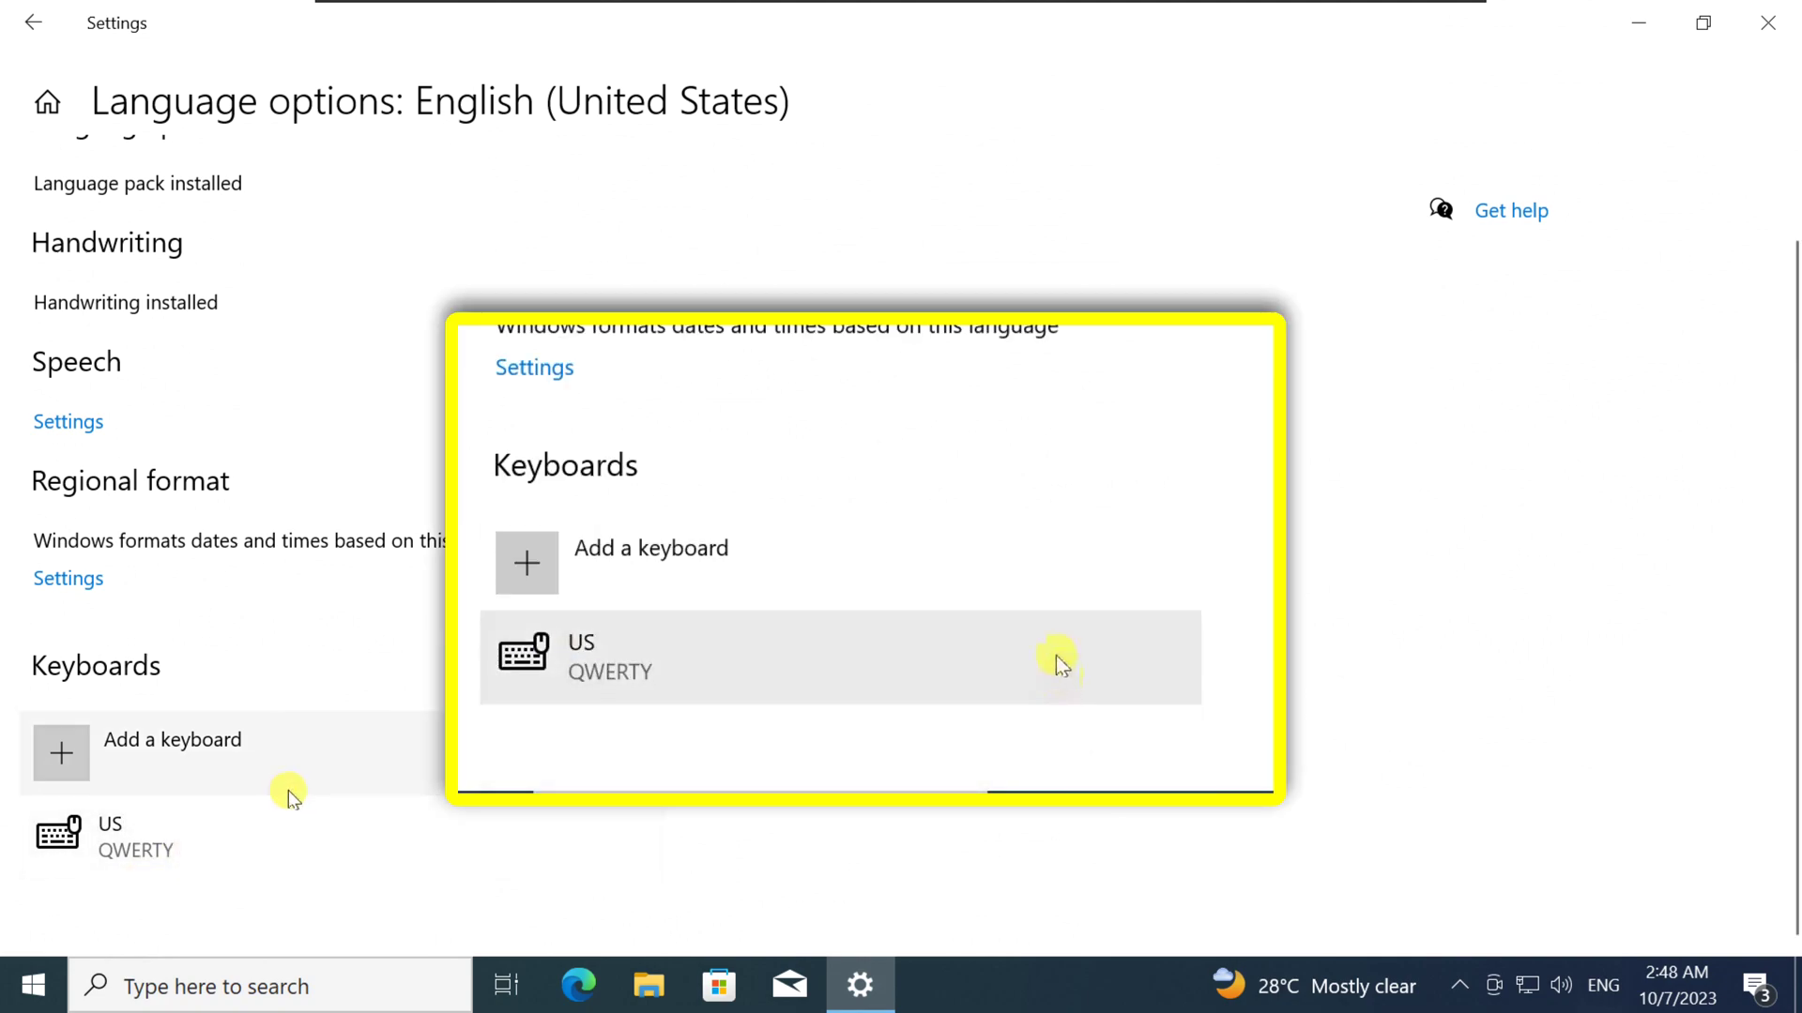
- Minimize Settings, search for regedit and launch Registry Editor, allowing it to make changes
click(1638, 22)
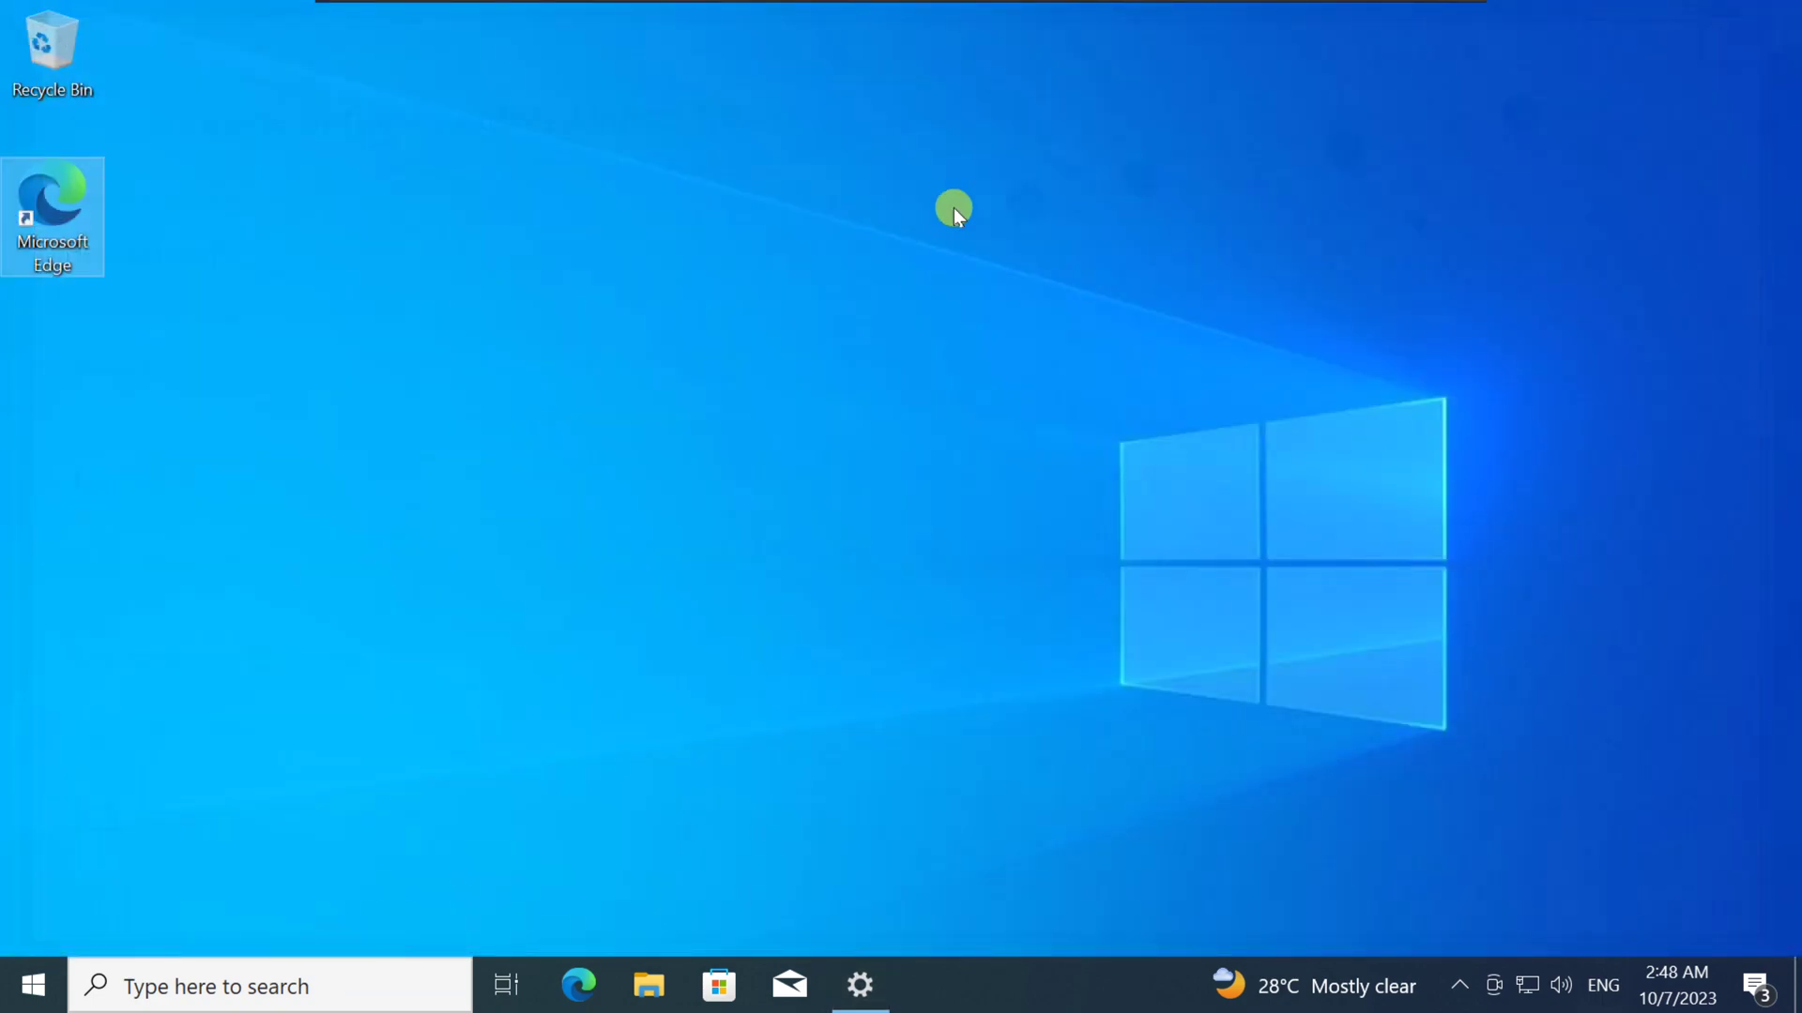
click(199, 982)
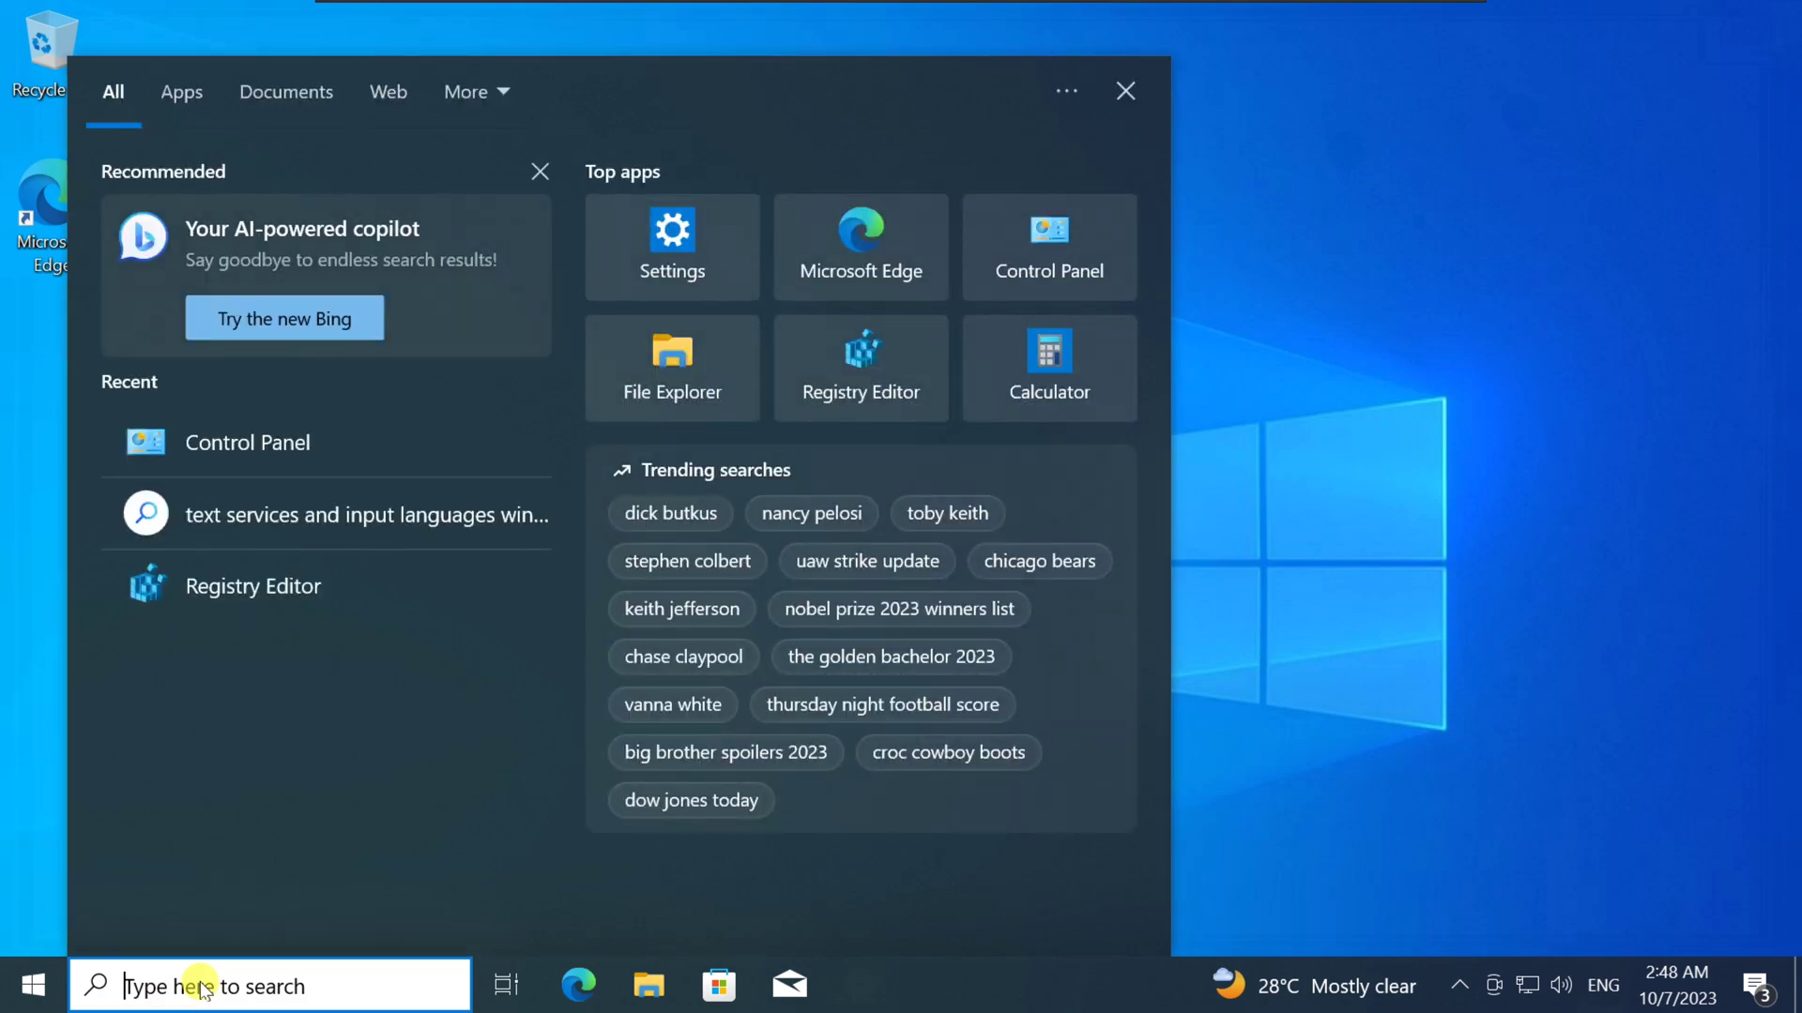
text(regedit)
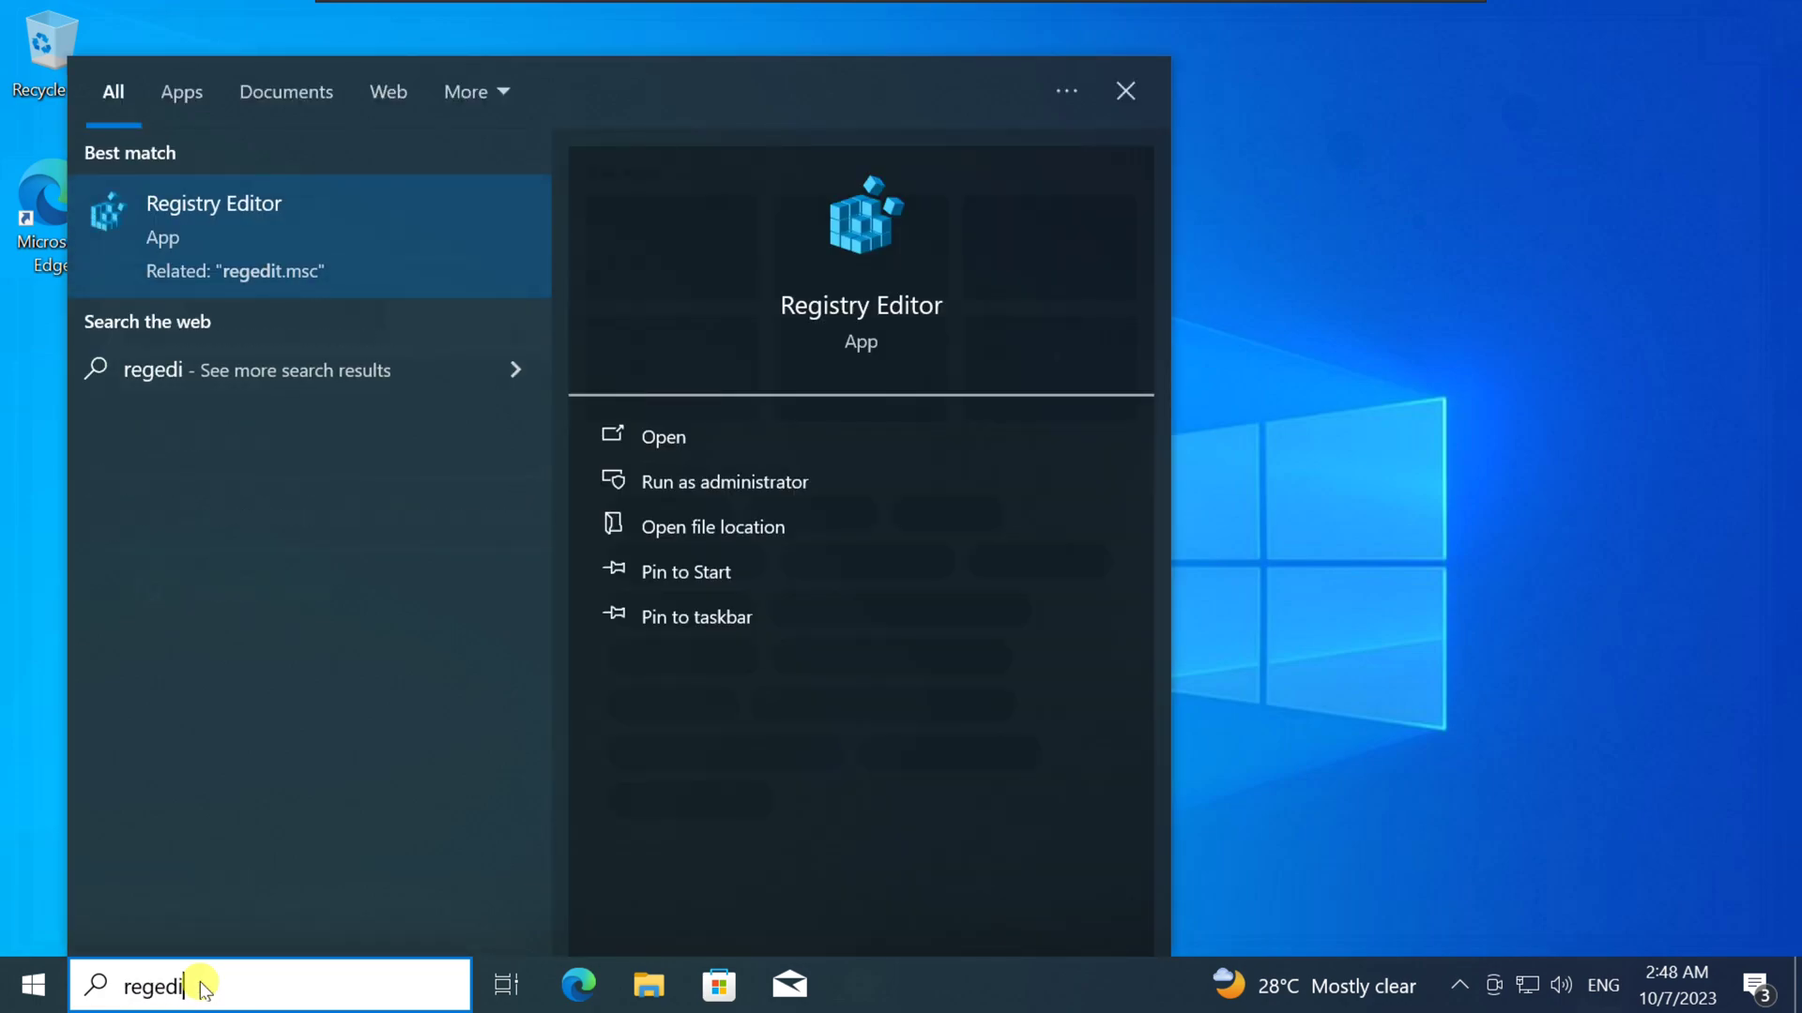
click(225, 216)
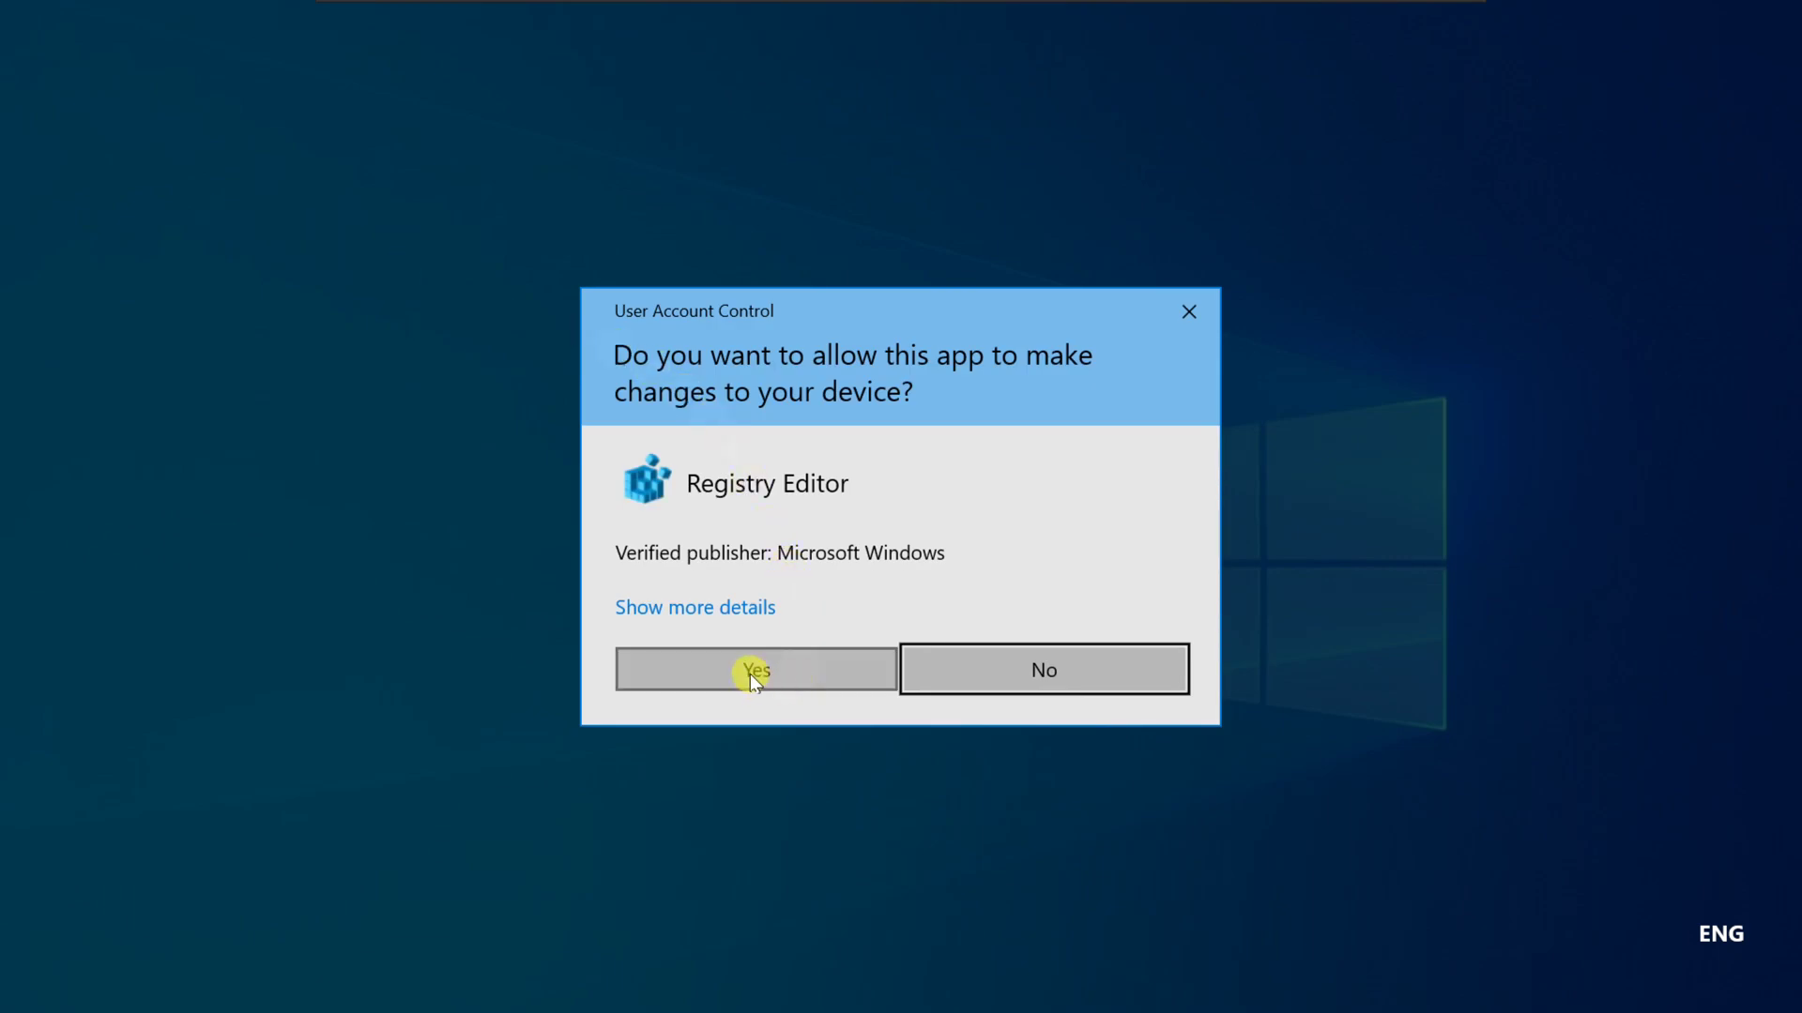
click(748, 673)
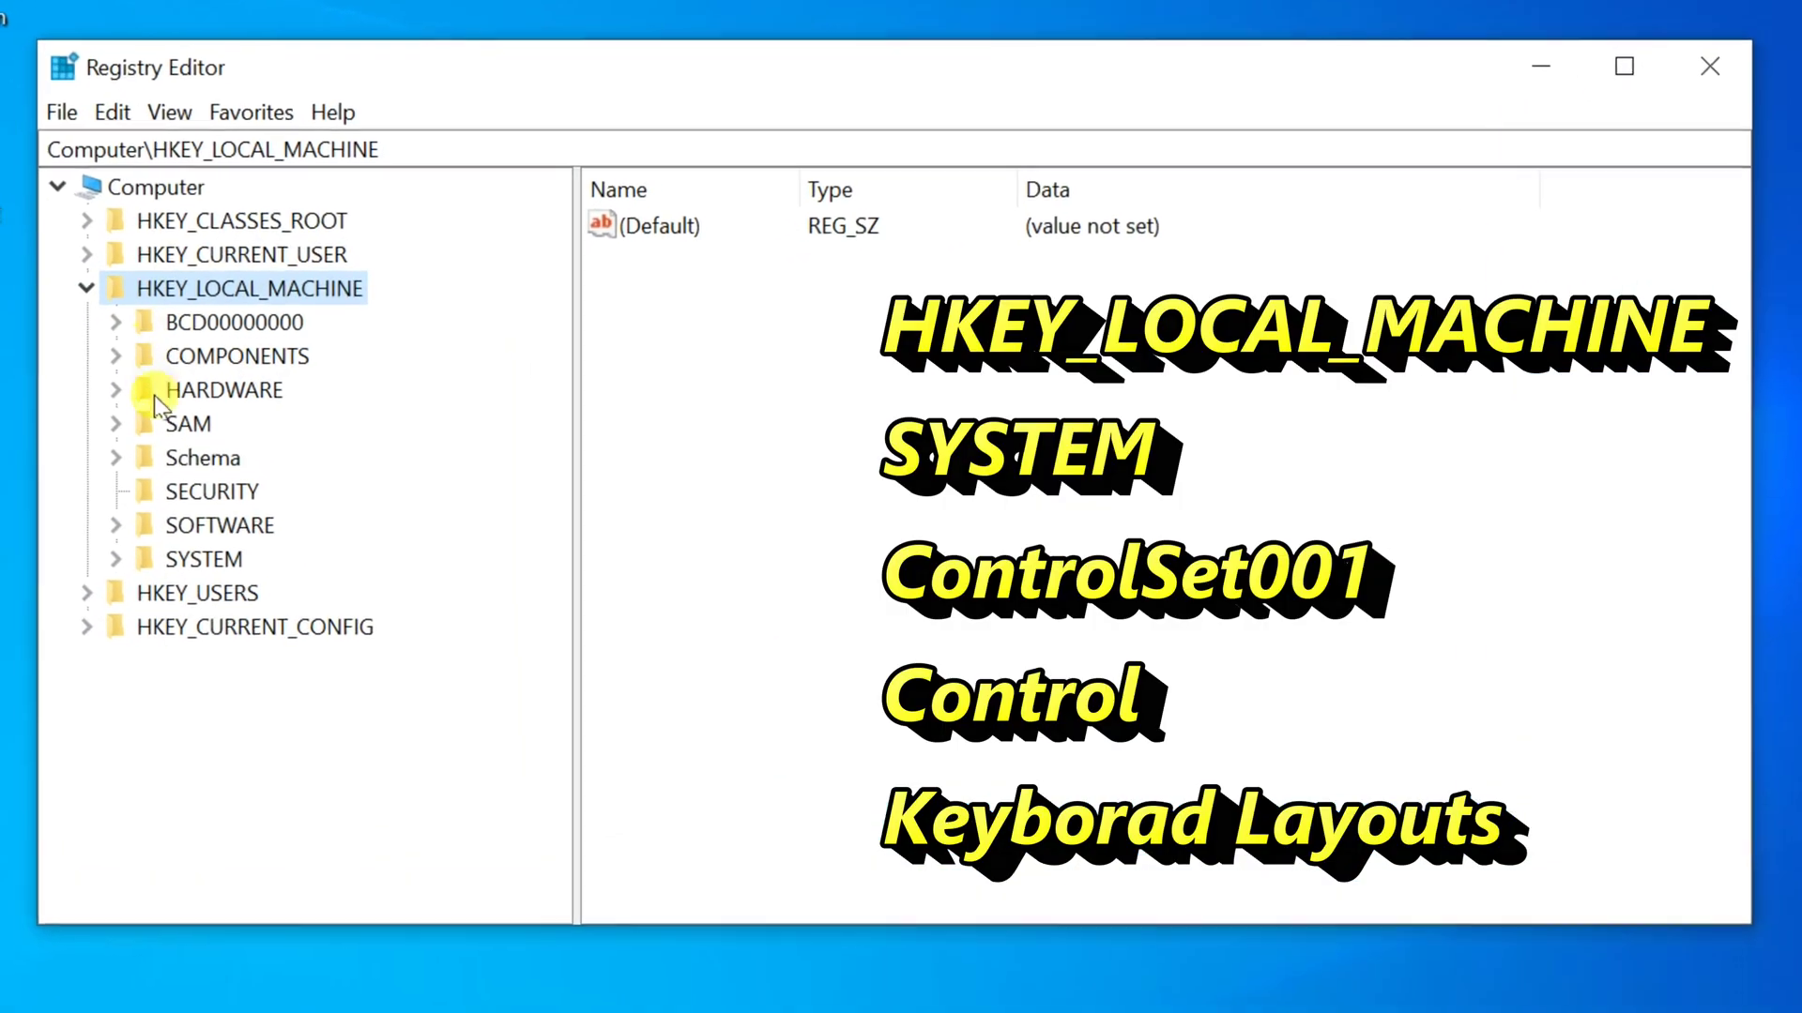
- Expand HKEY_LOCAL_MACHINE\SYSTEM\ControlSet001\Control in the registry tree
click(173, 578)
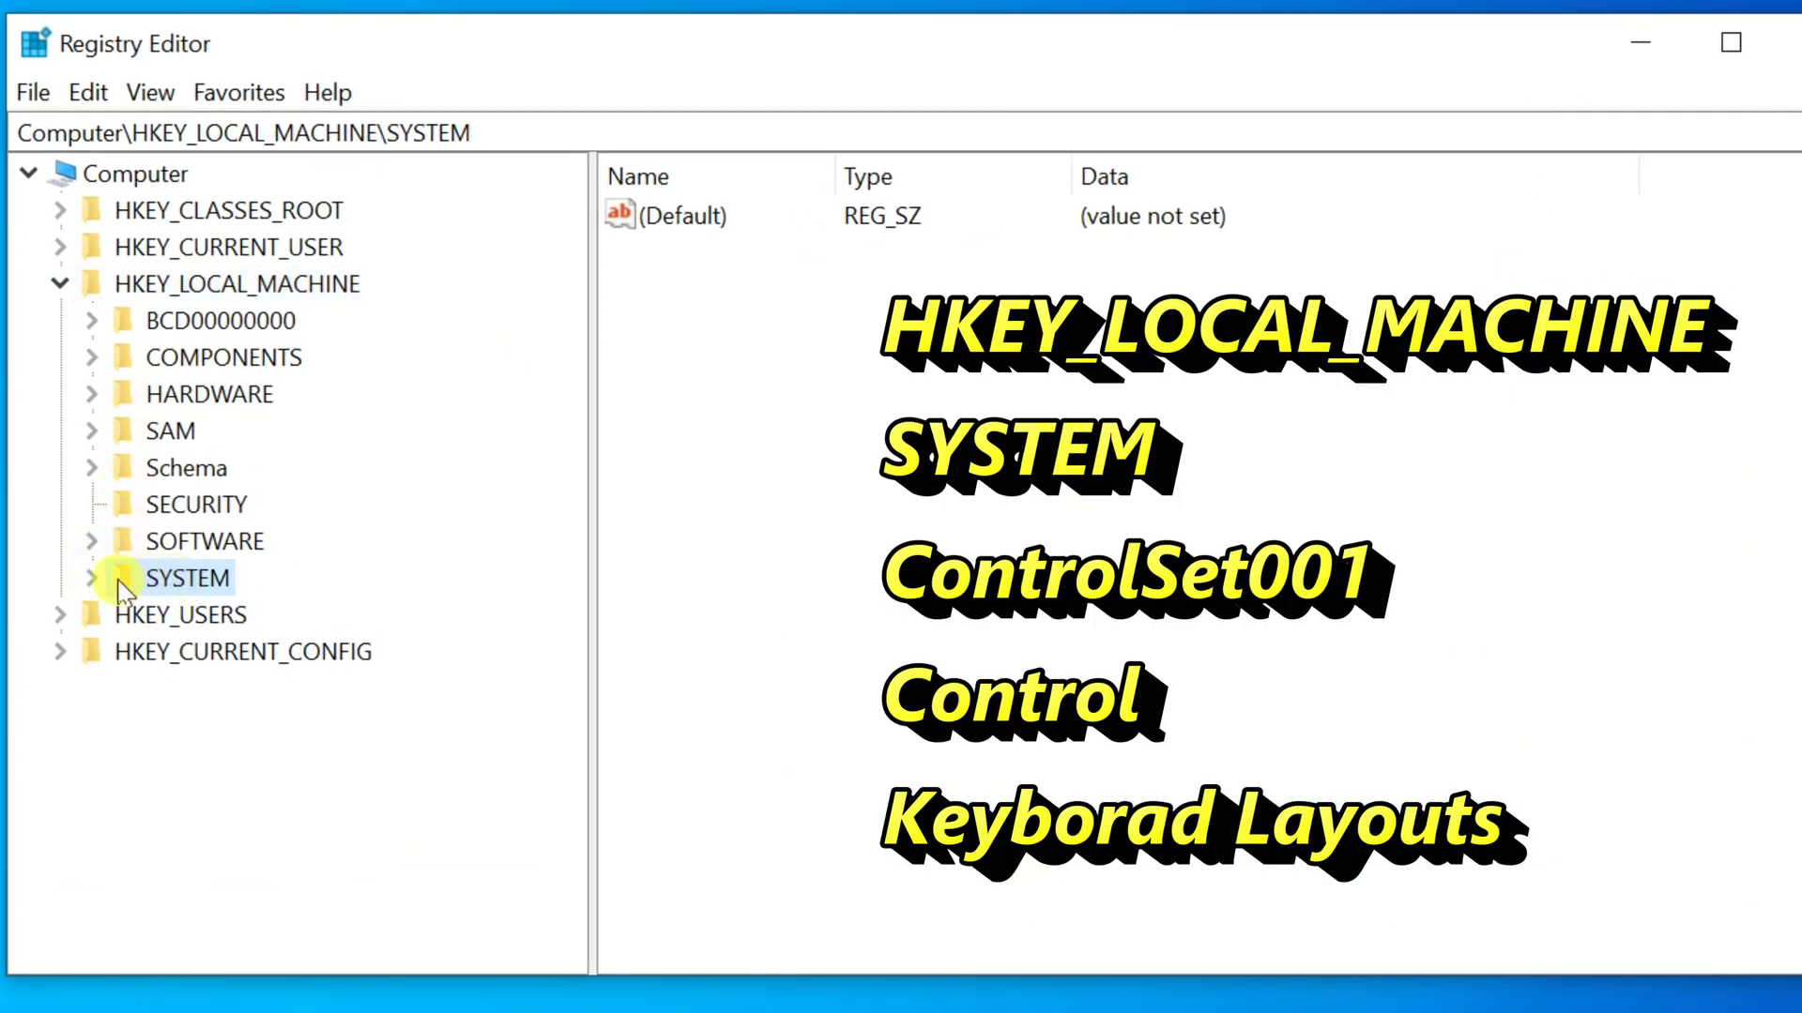
click(93, 578)
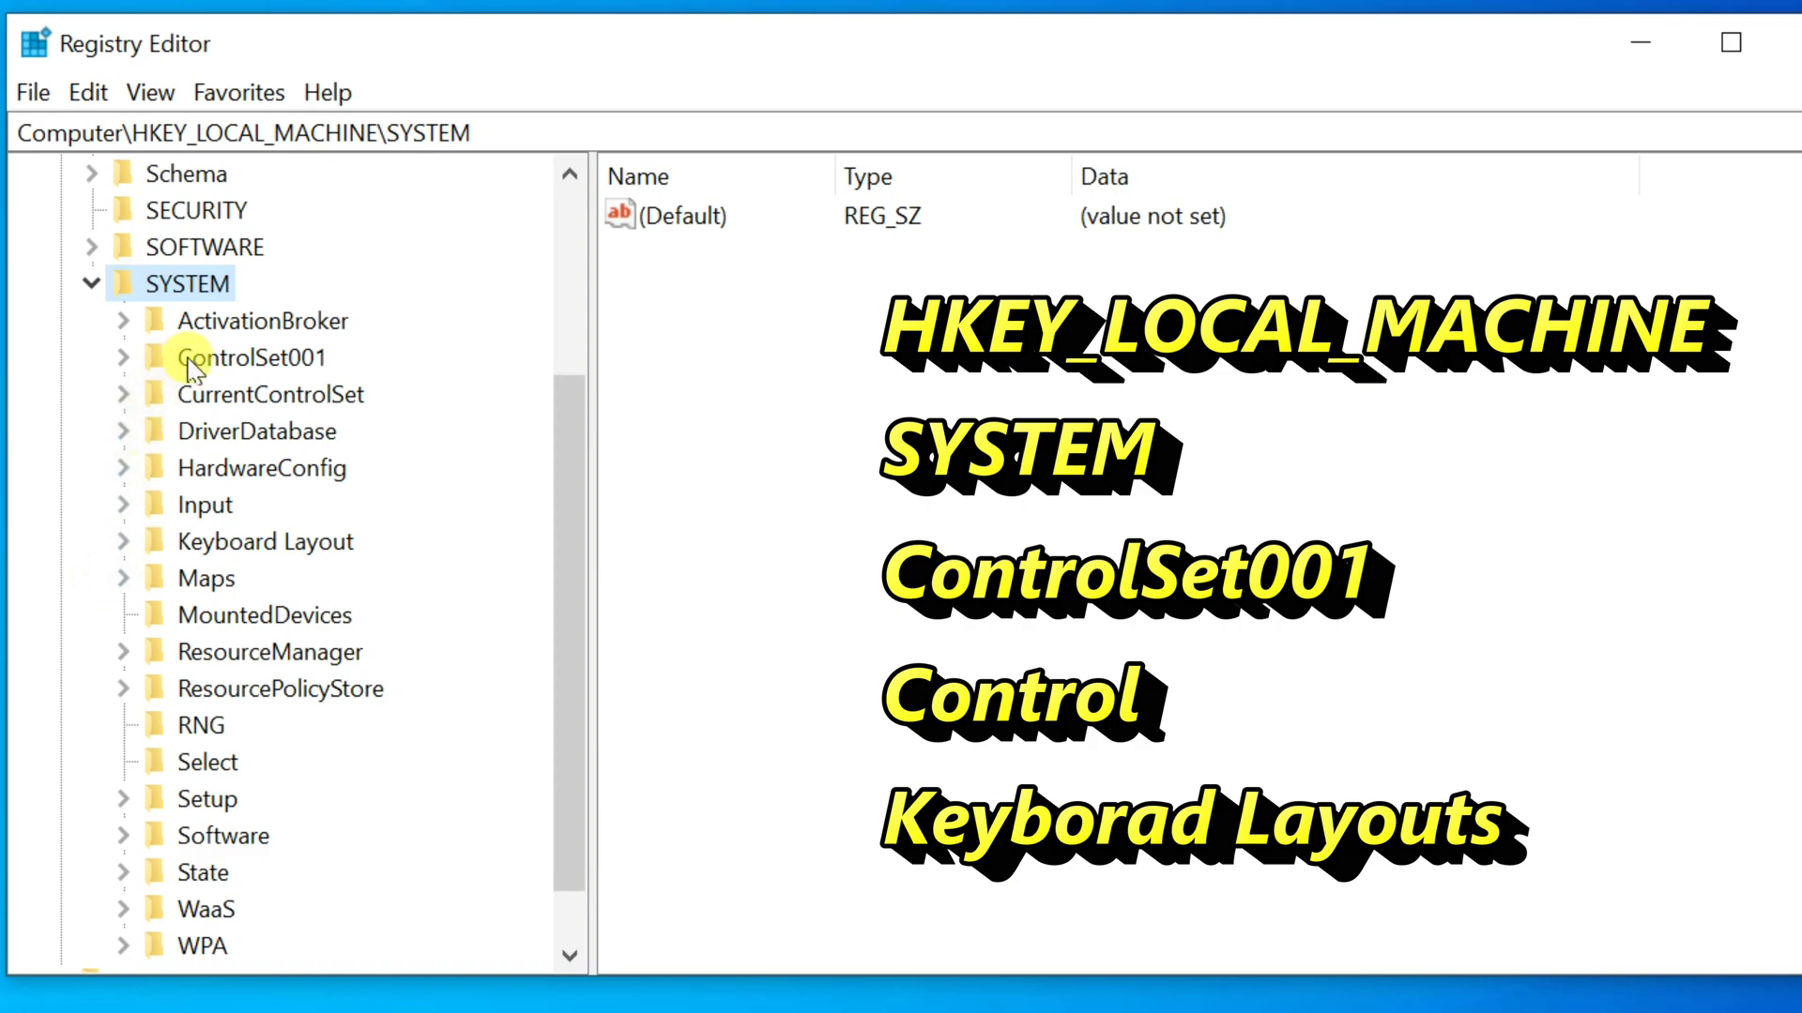
click(258, 358)
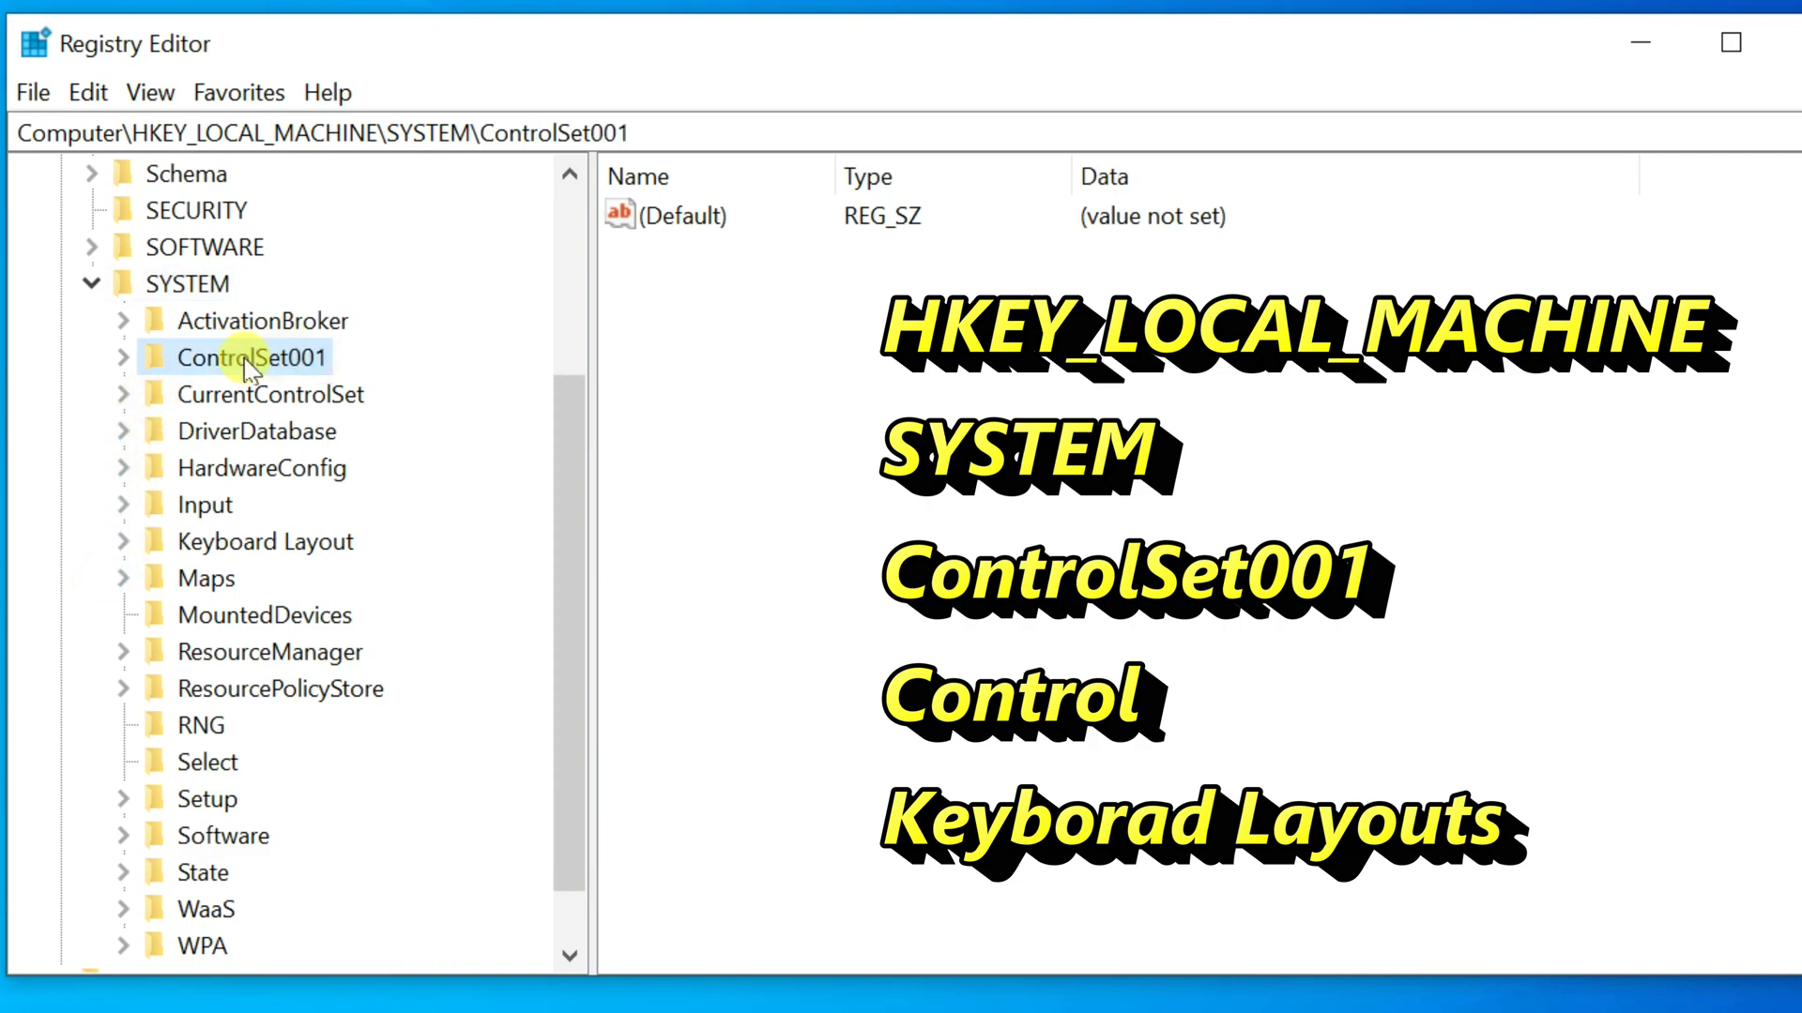
click(123, 358)
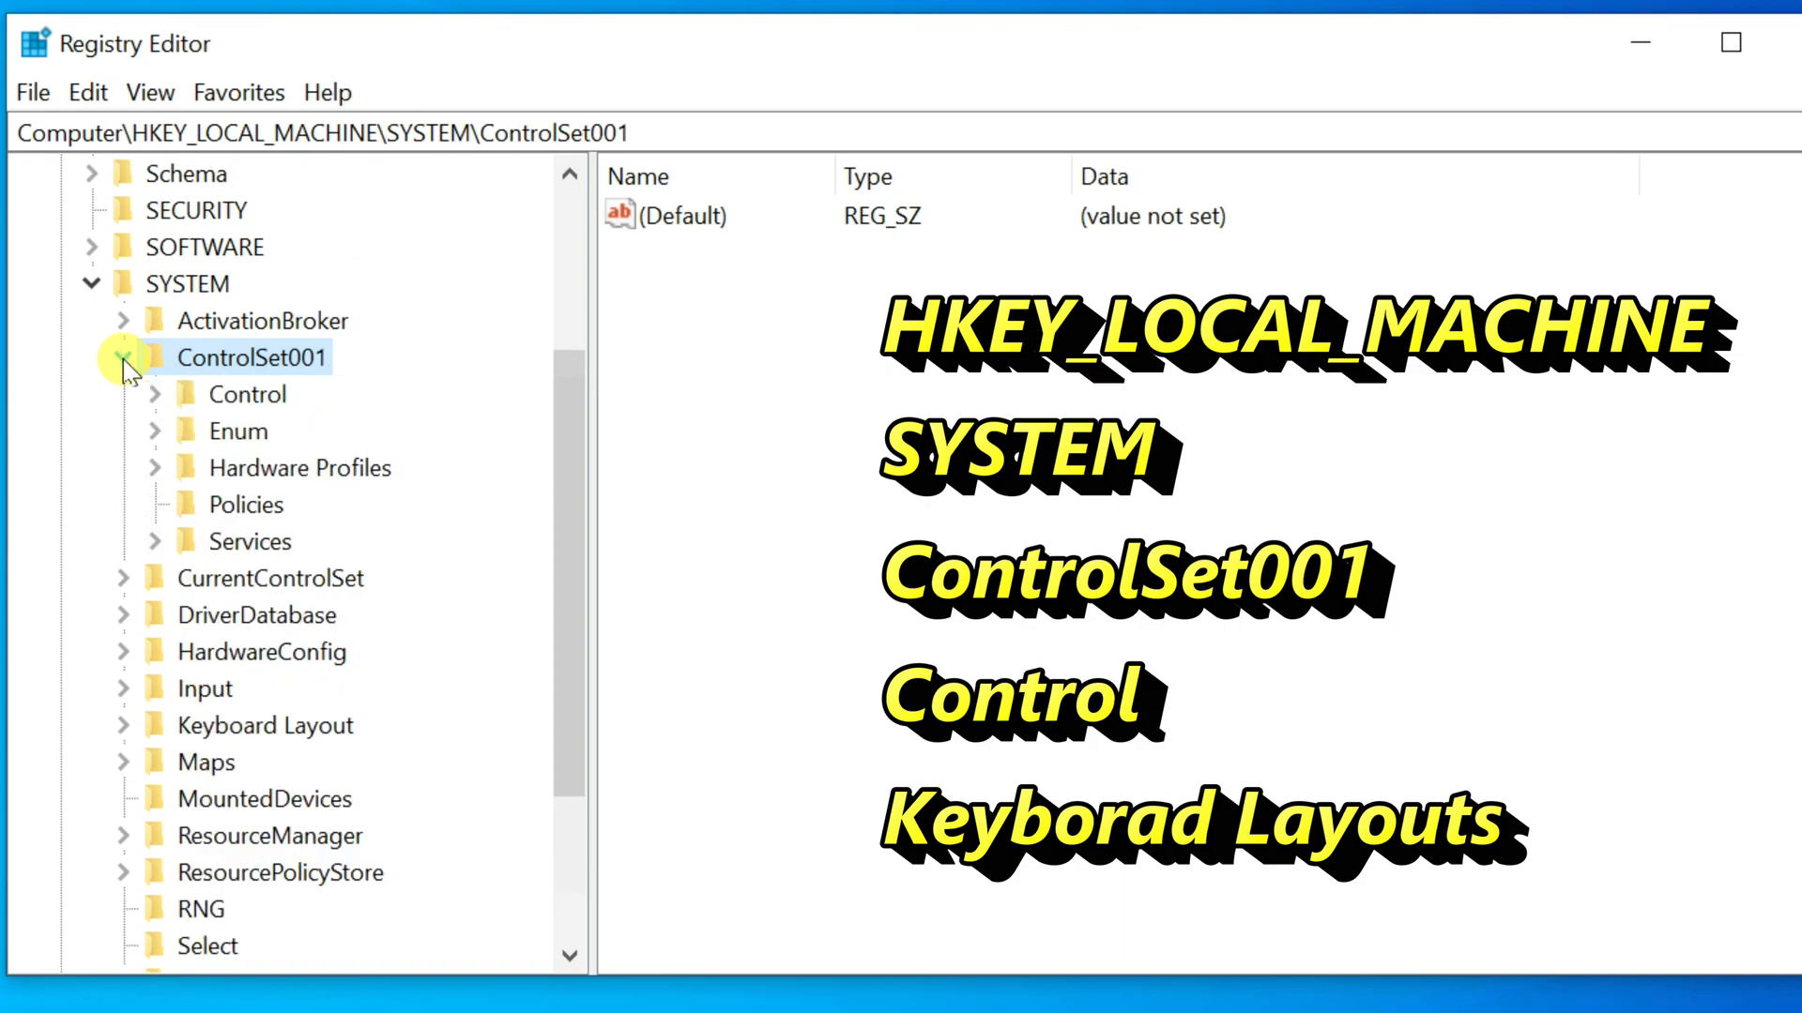
click(235, 394)
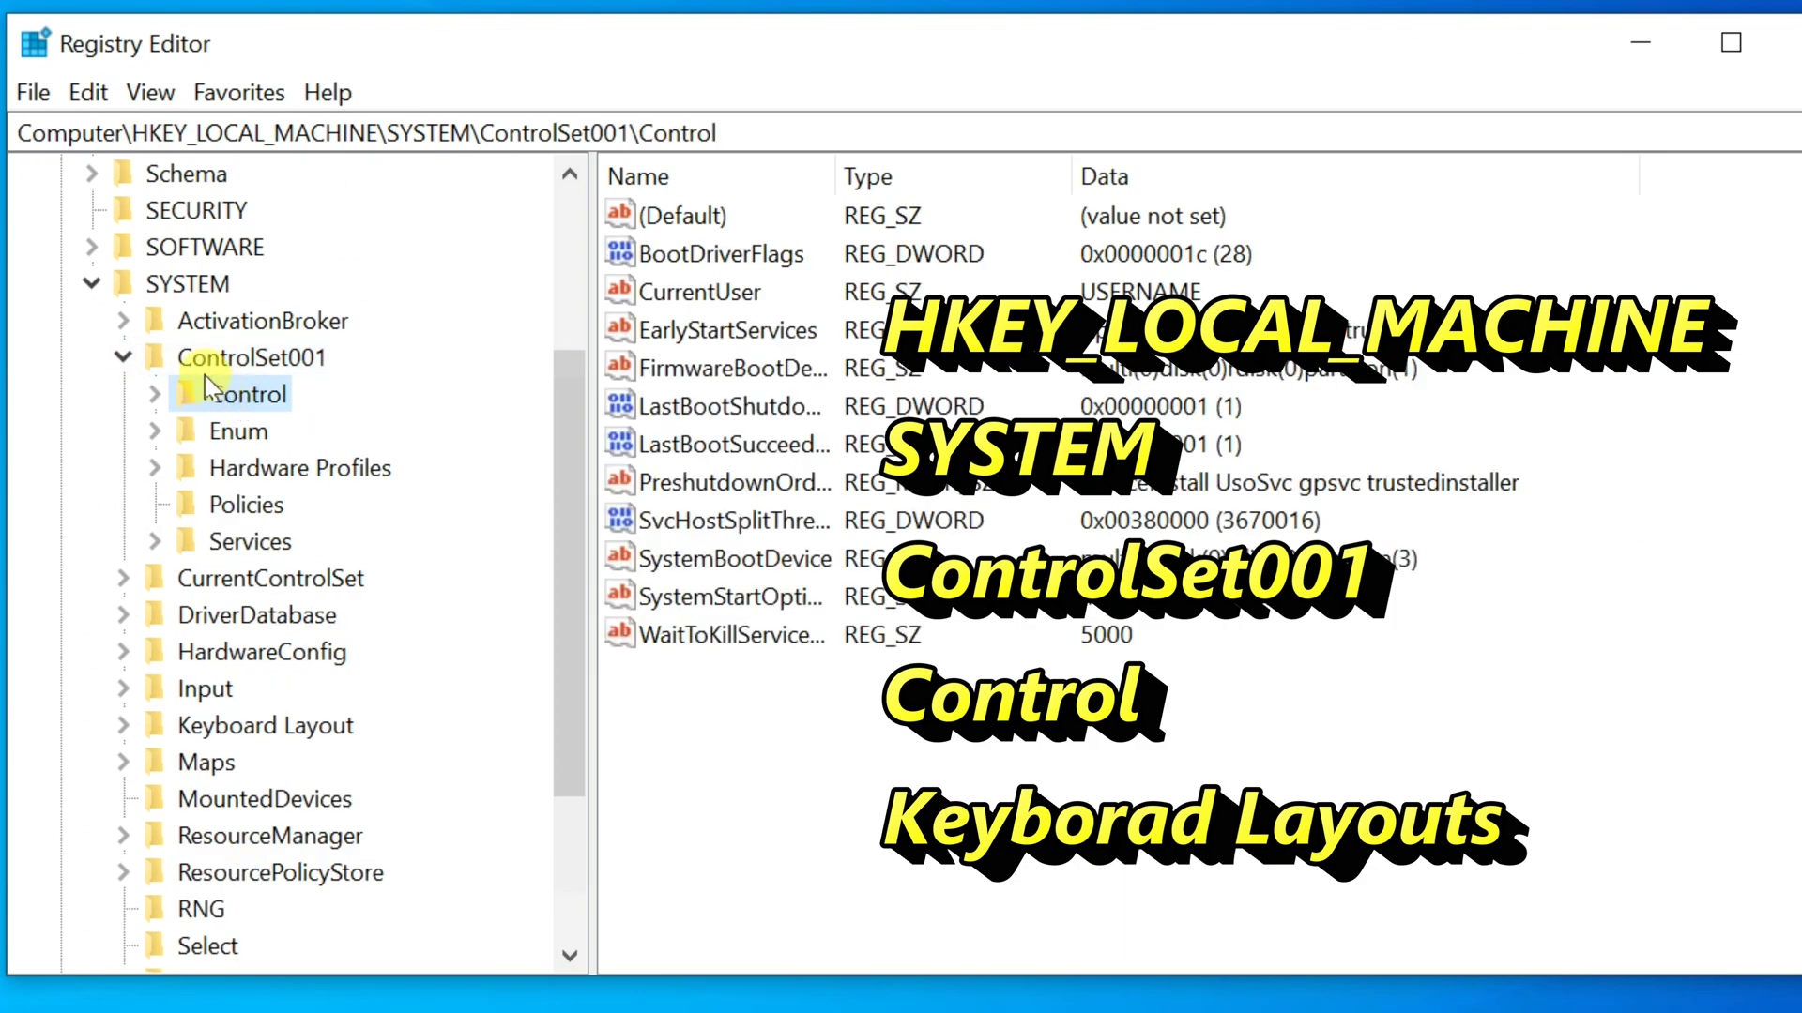
click(155, 394)
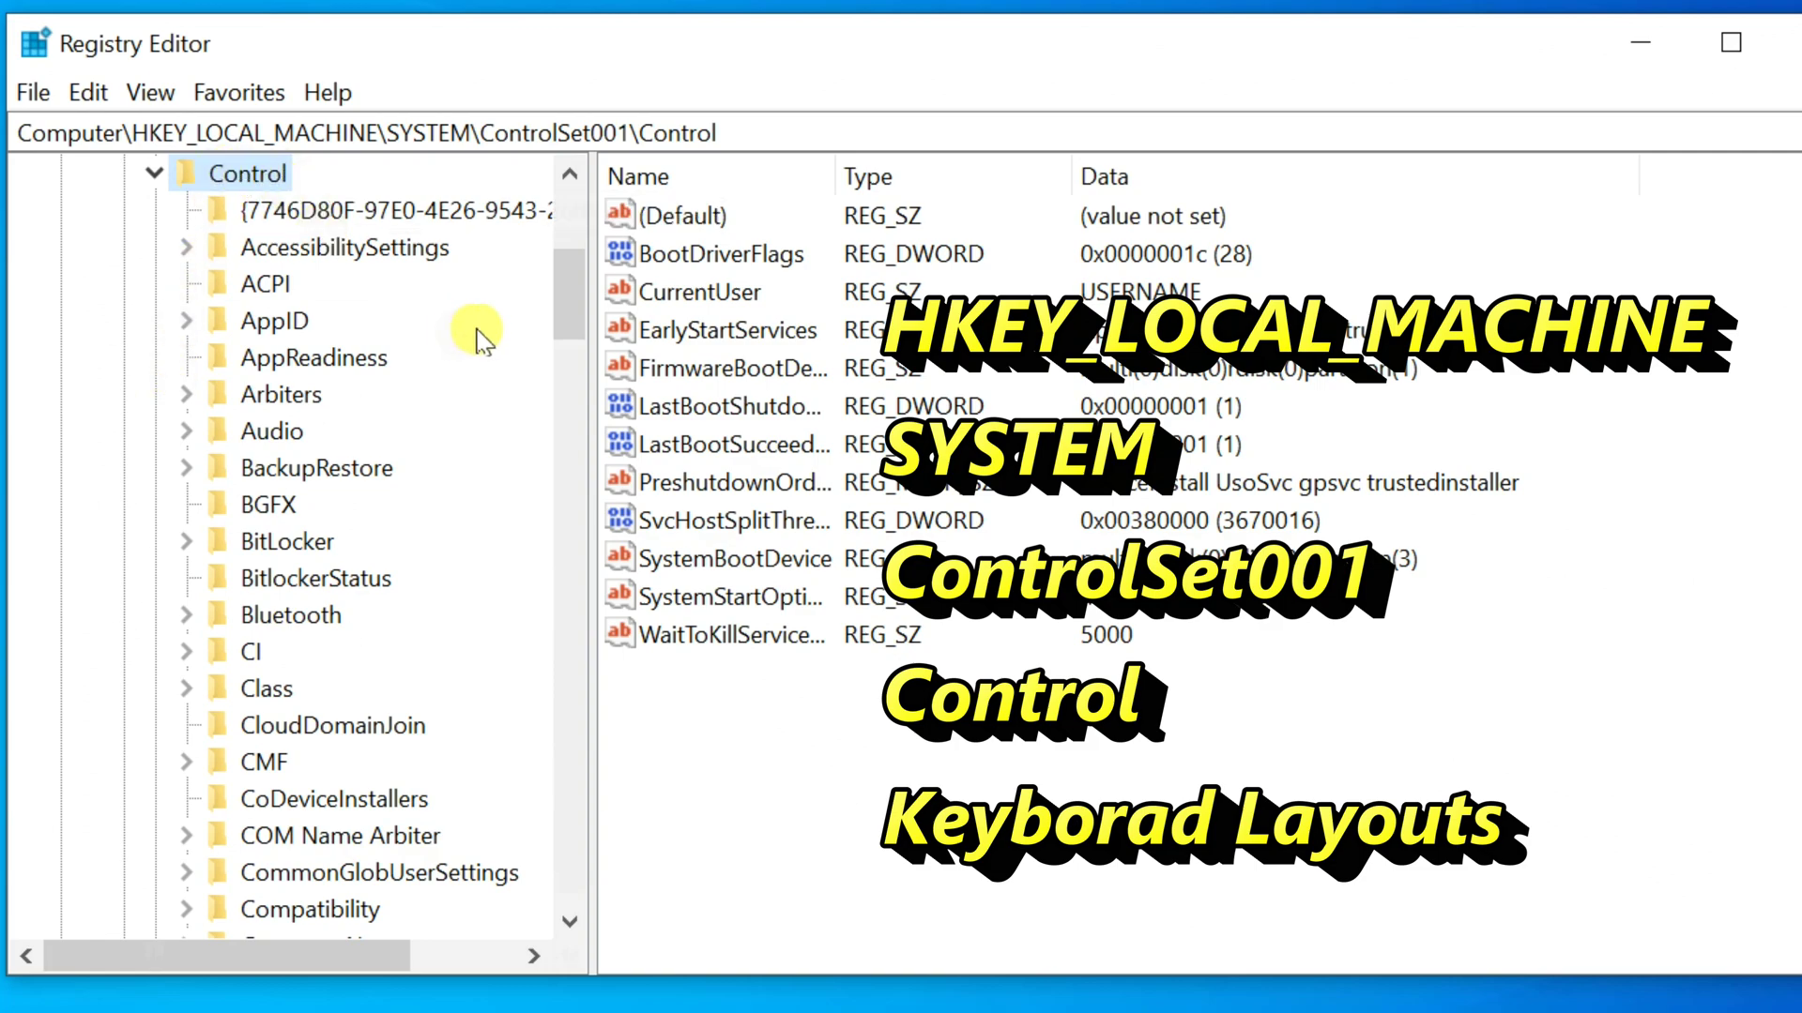
- Expand Keyboard Layouts and select the 00010409 United States-Dvorak key
drag(573, 298, 570, 493)
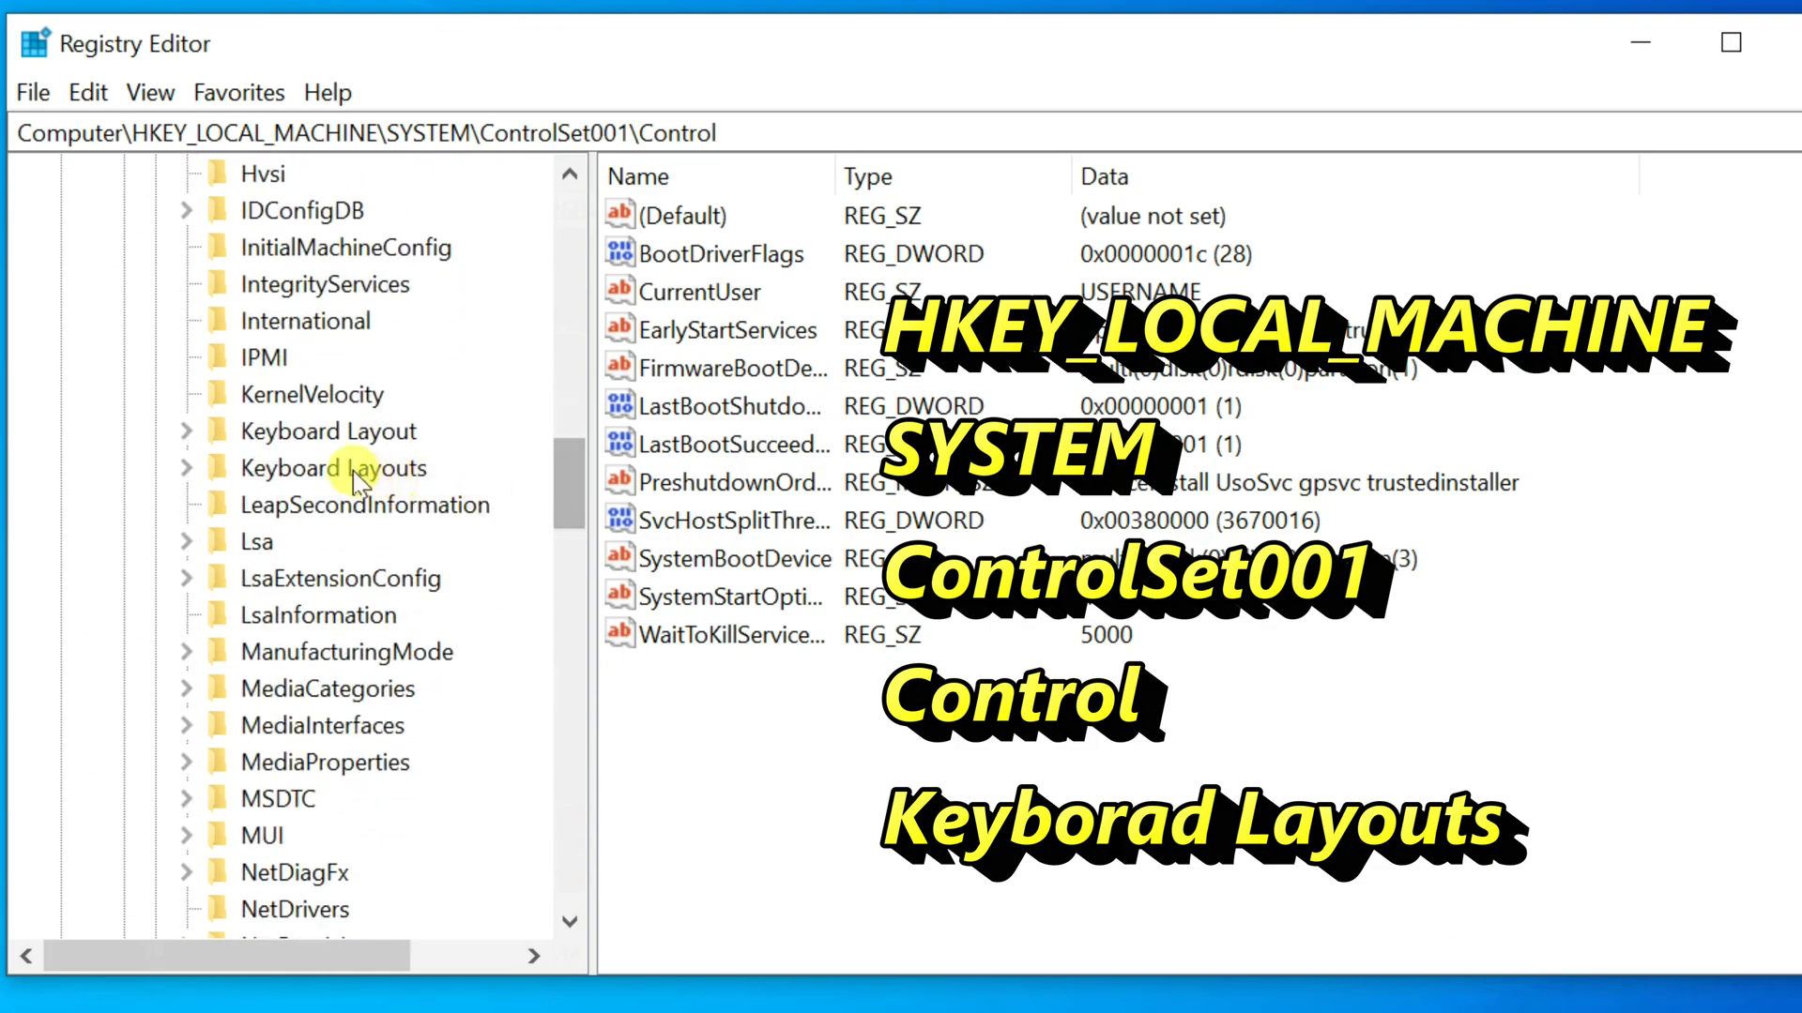
click(294, 471)
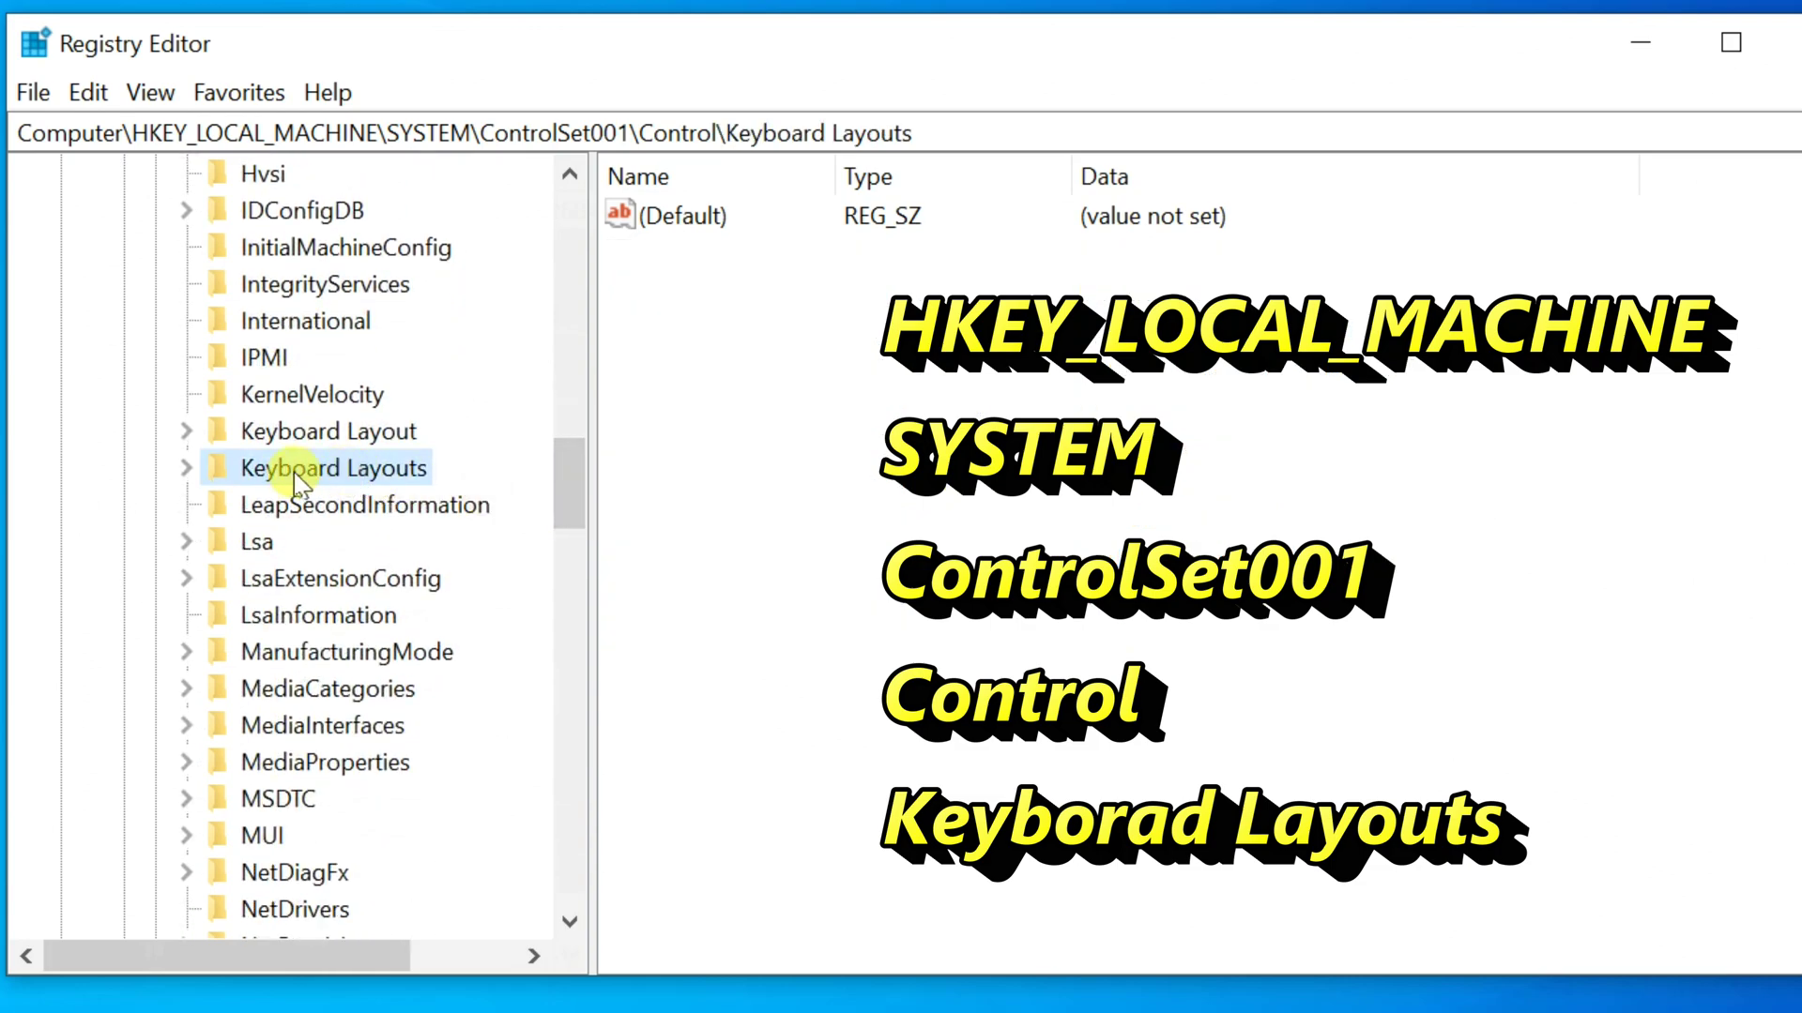
click(188, 469)
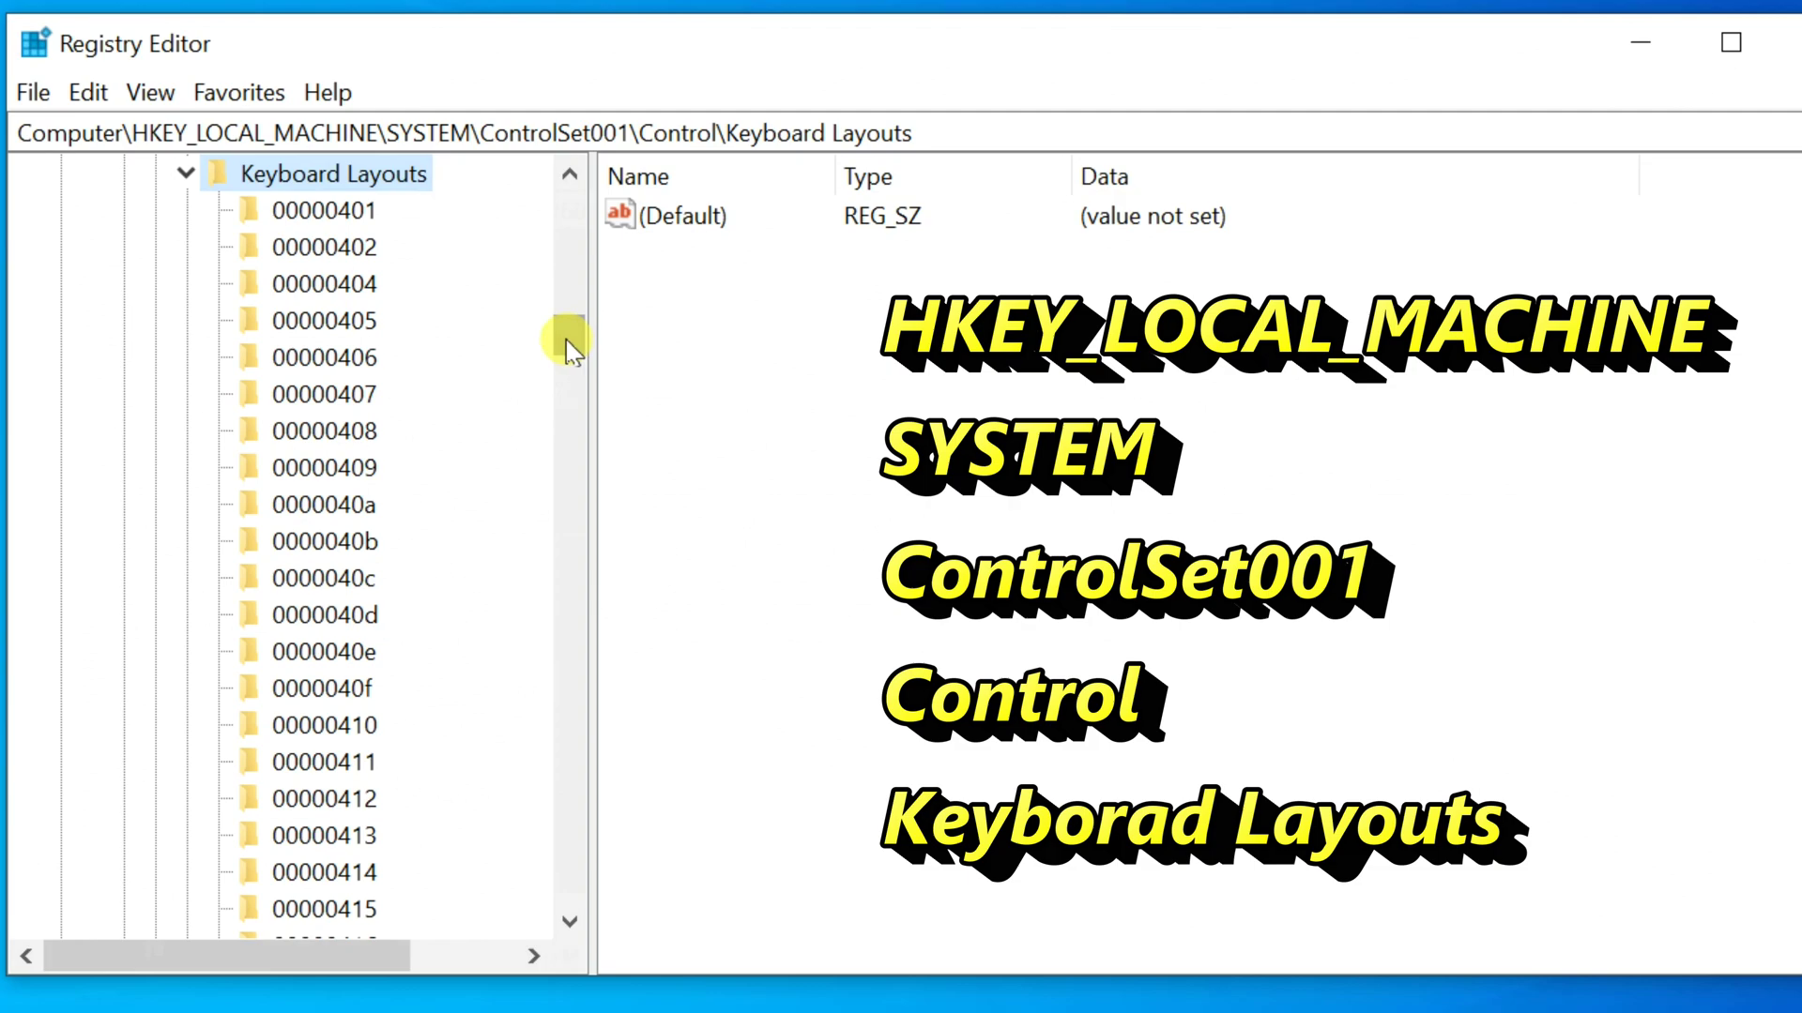
drag(569, 349, 563, 554)
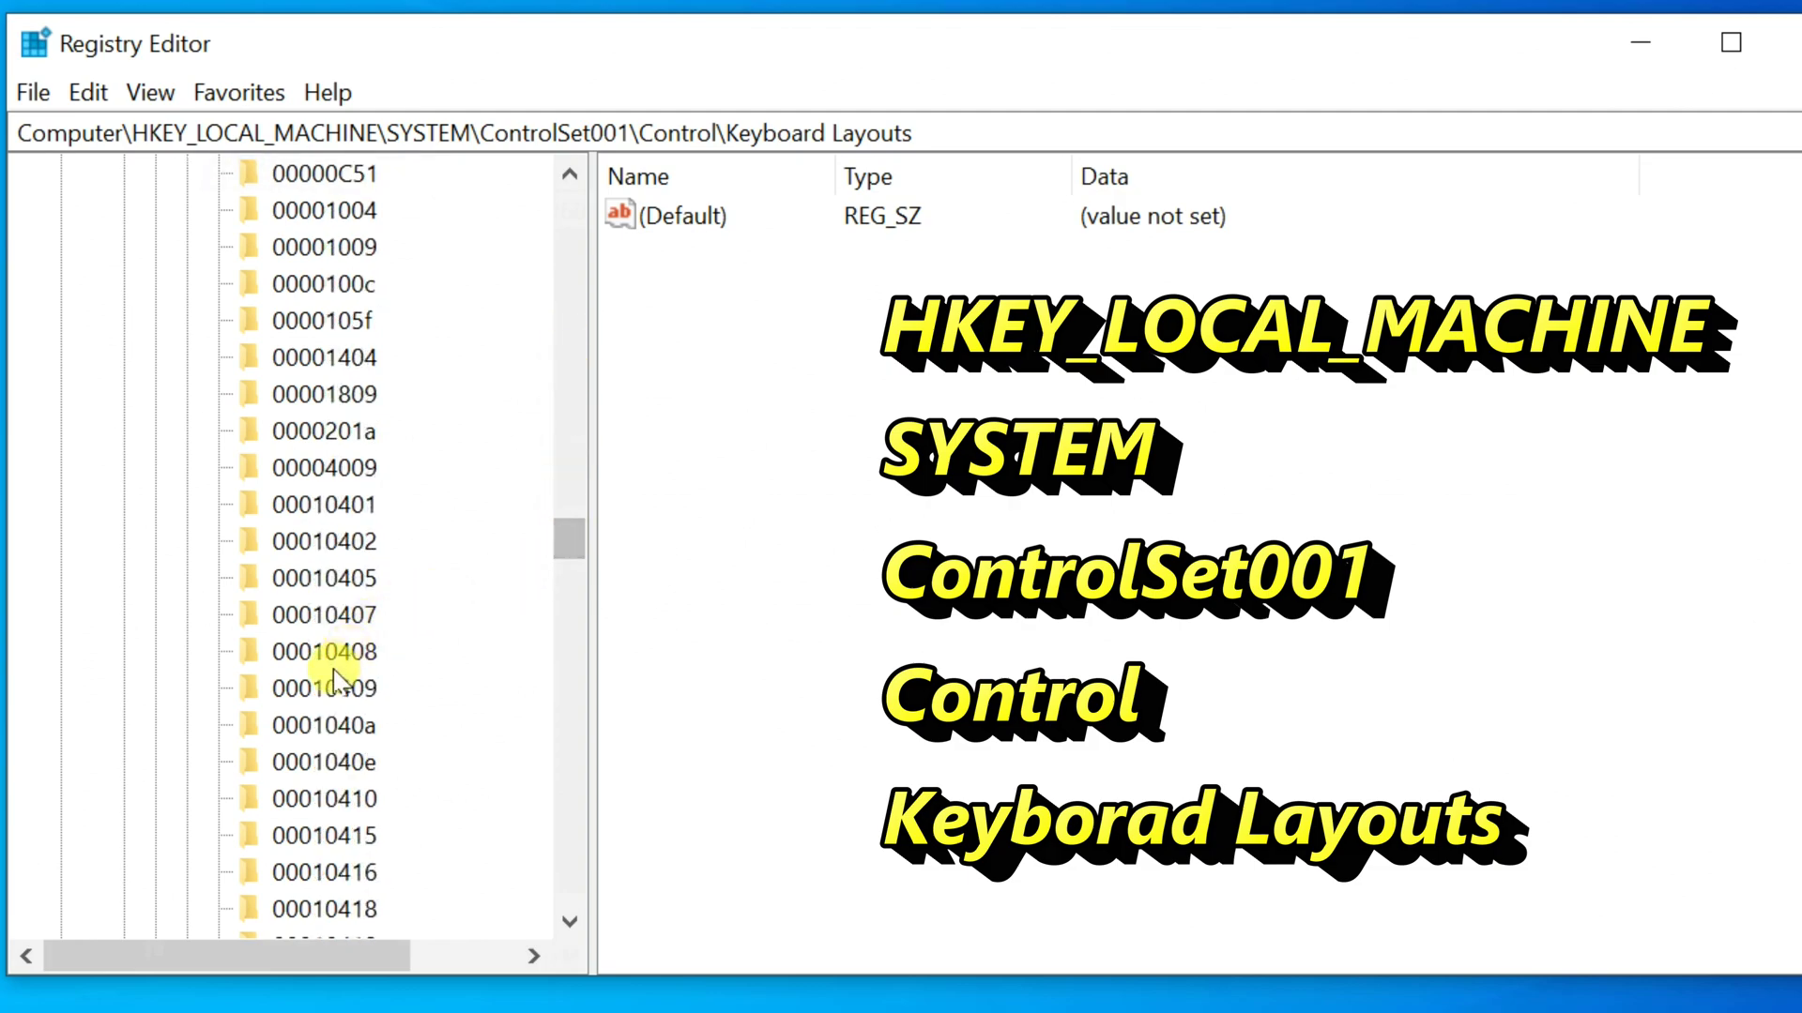
click(334, 696)
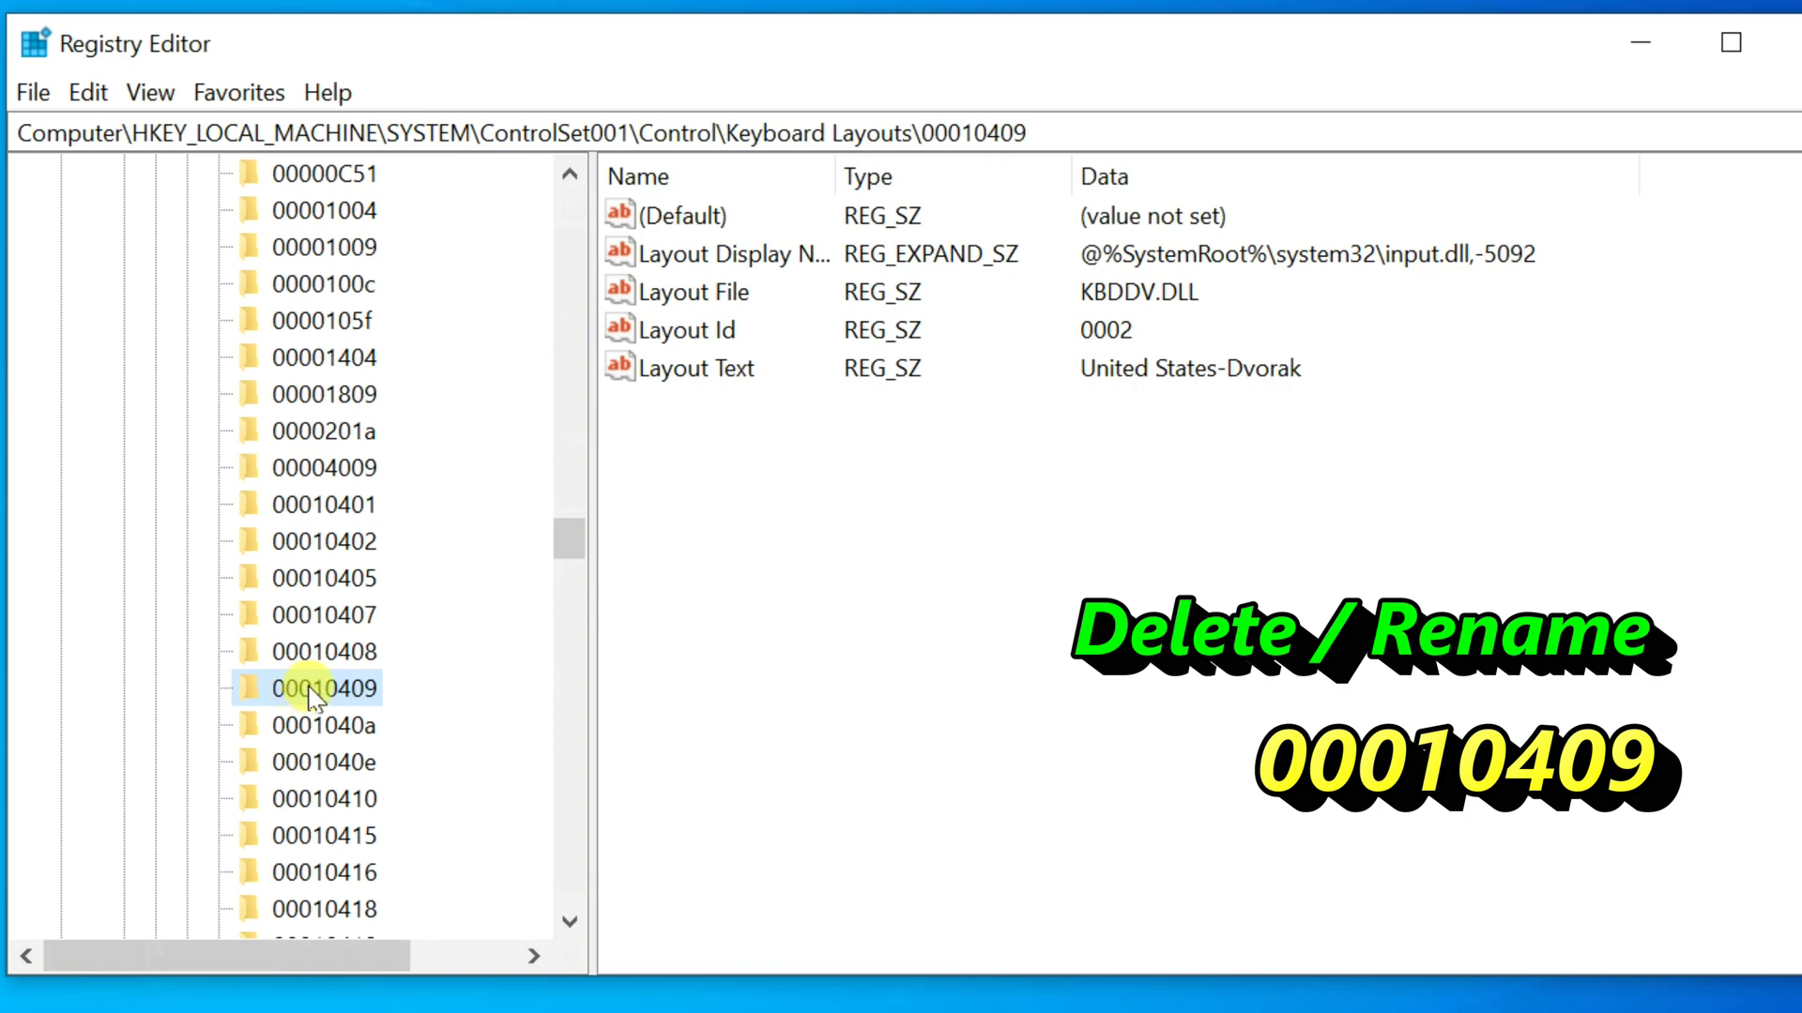
- Export a registry backup file named 'backup' to the Documents folder
click(38, 93)
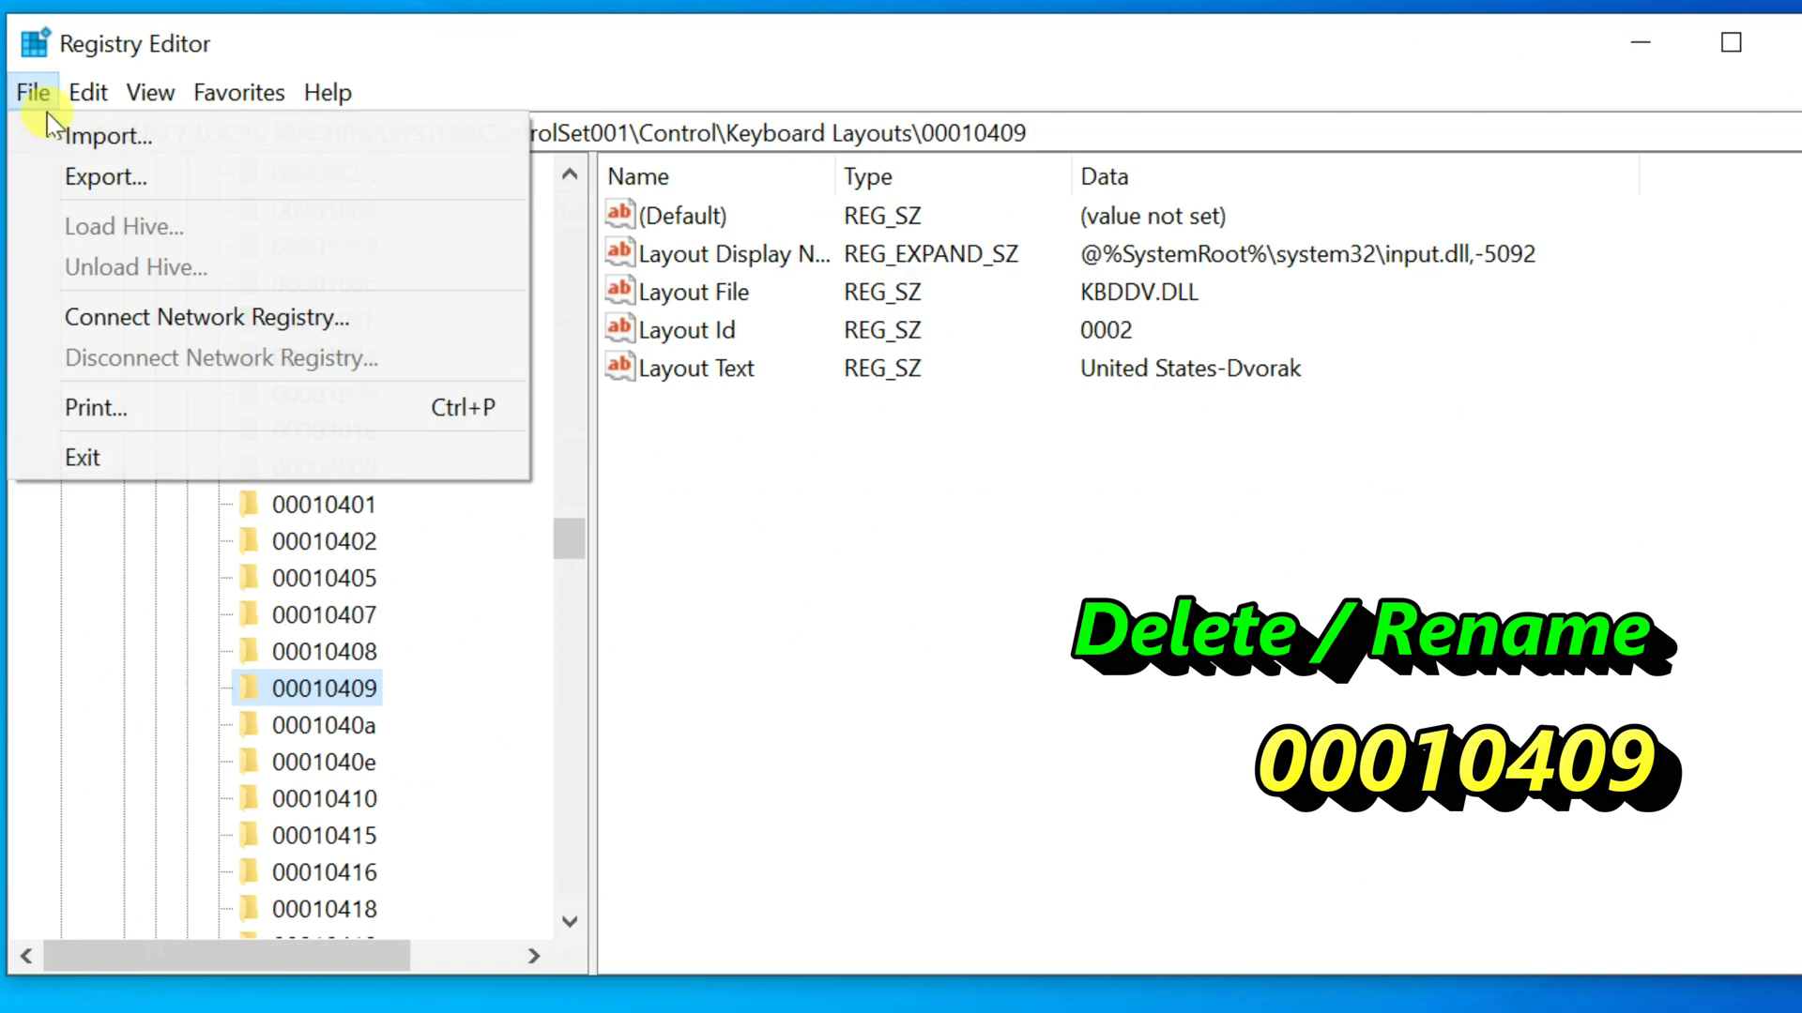
click(94, 178)
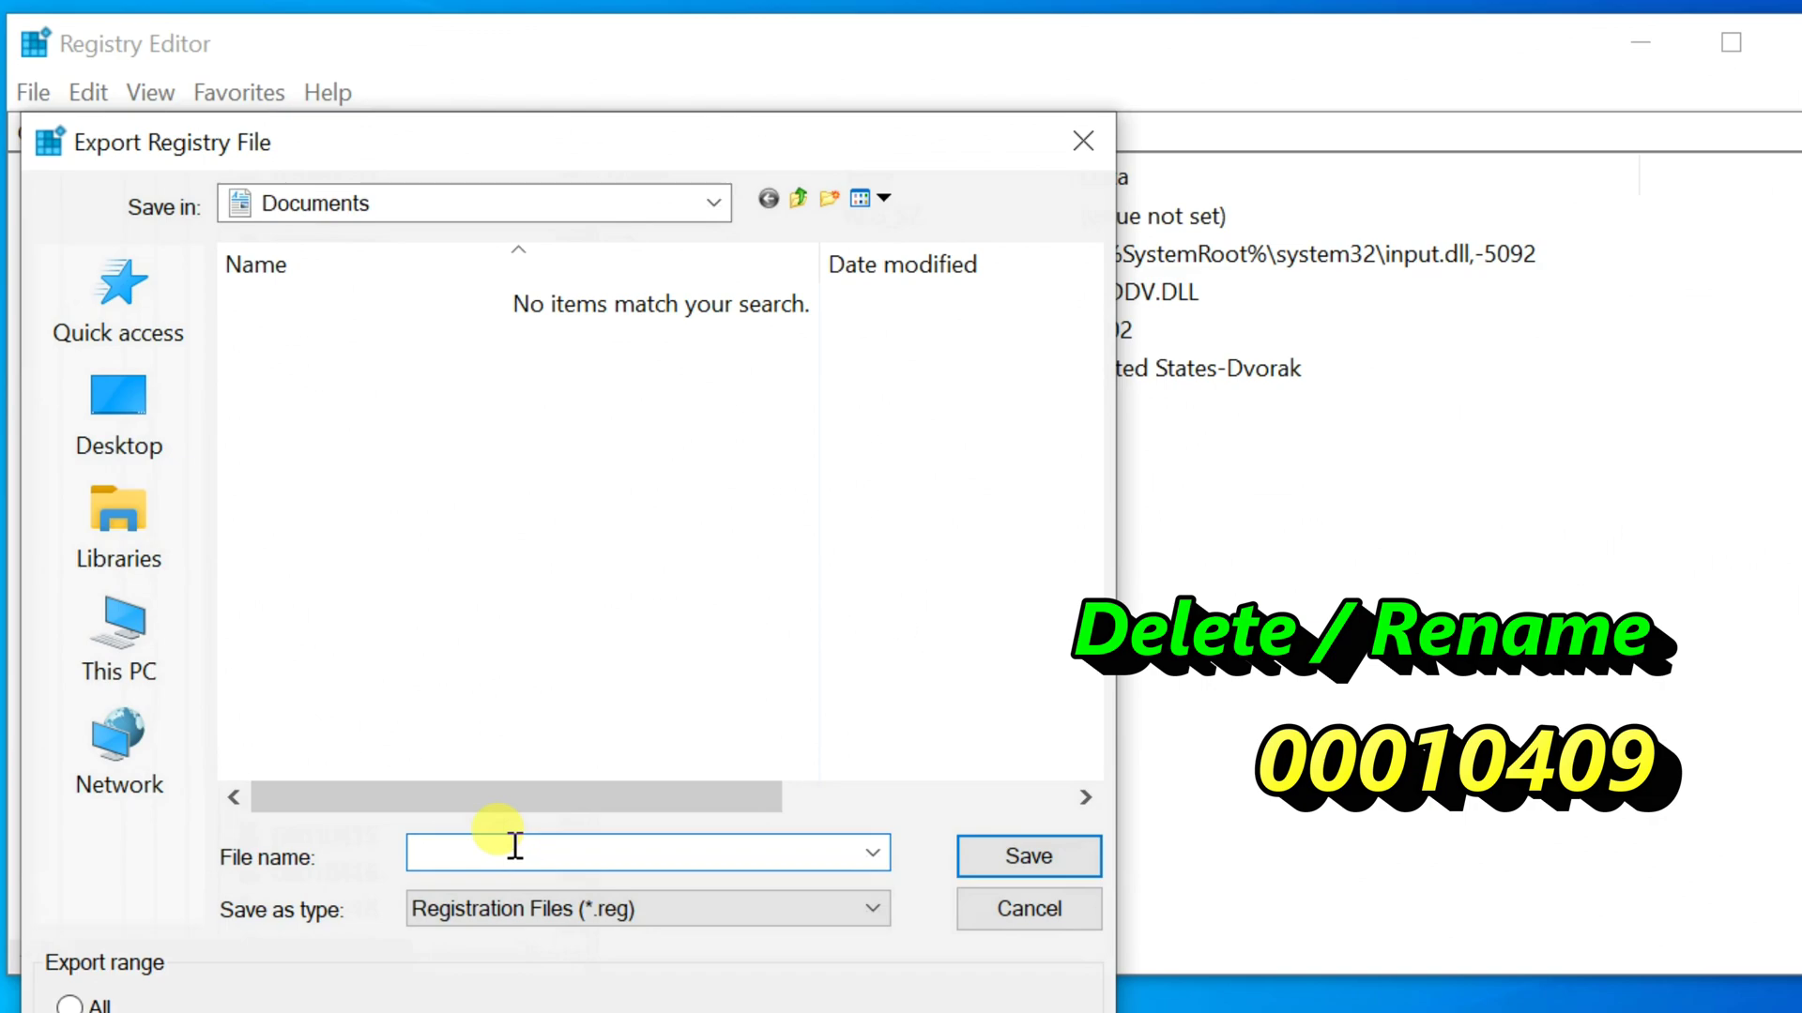
text(backup)
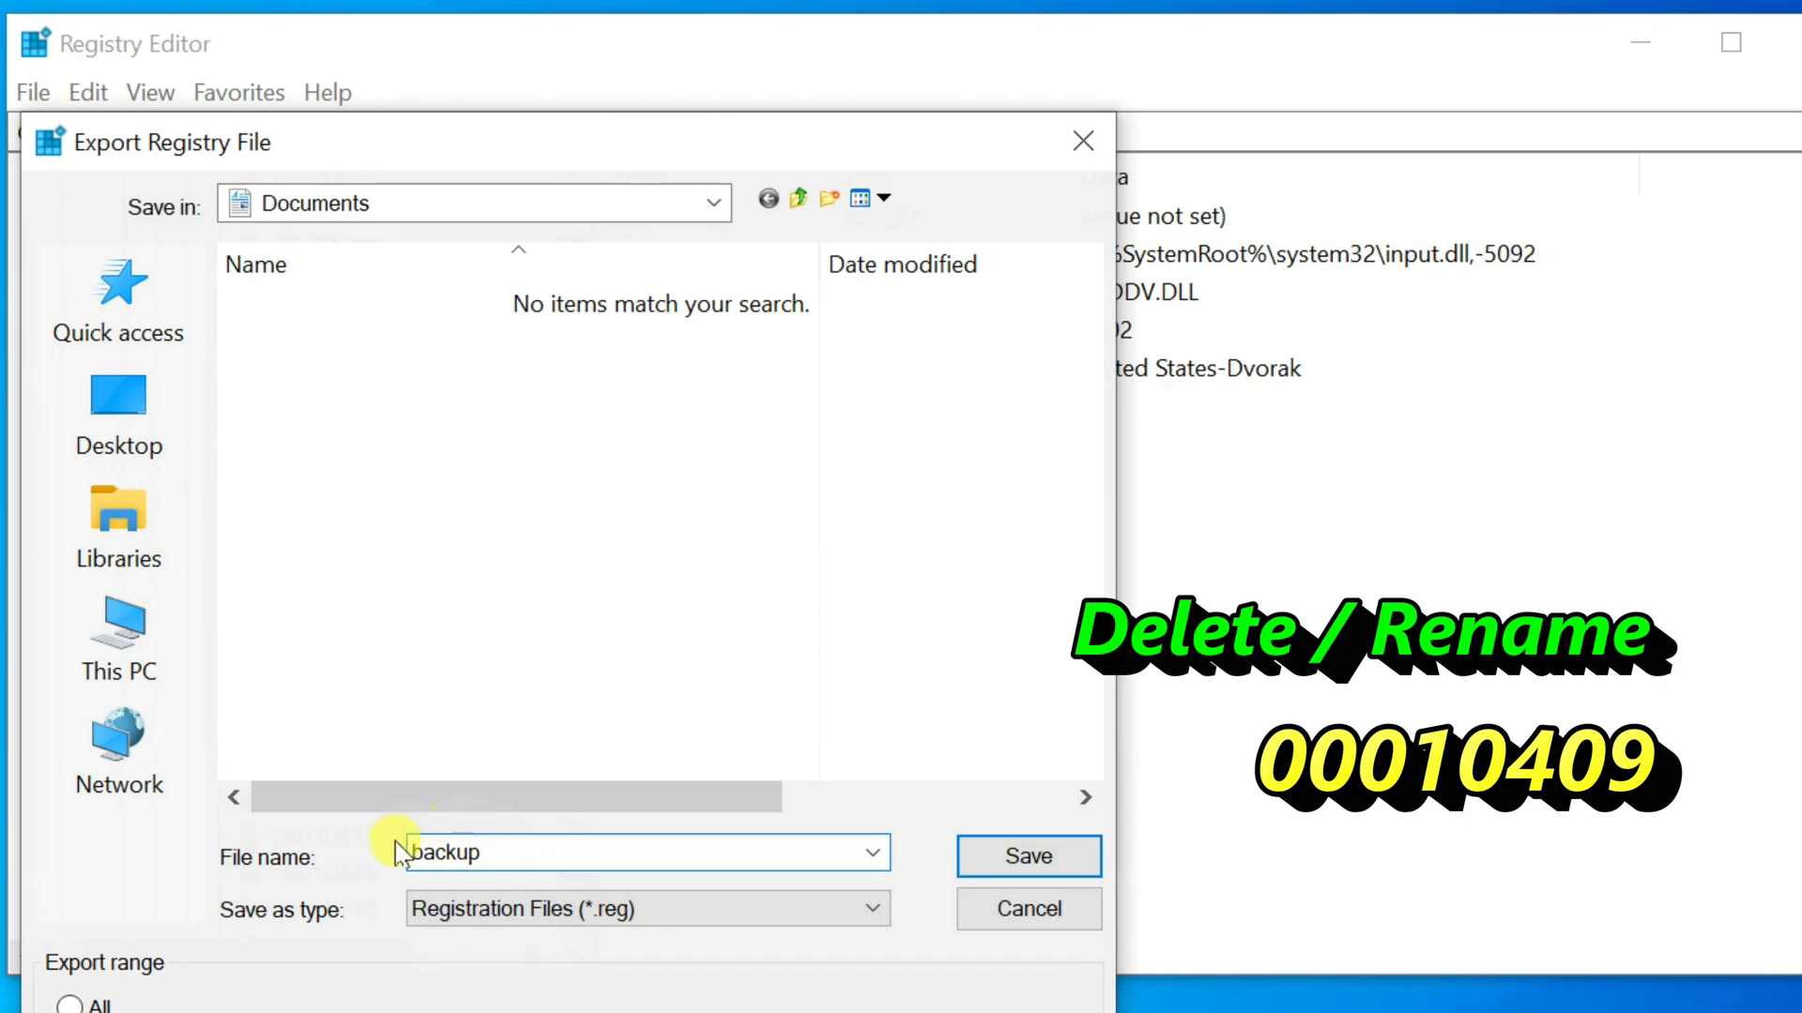
click(1032, 856)
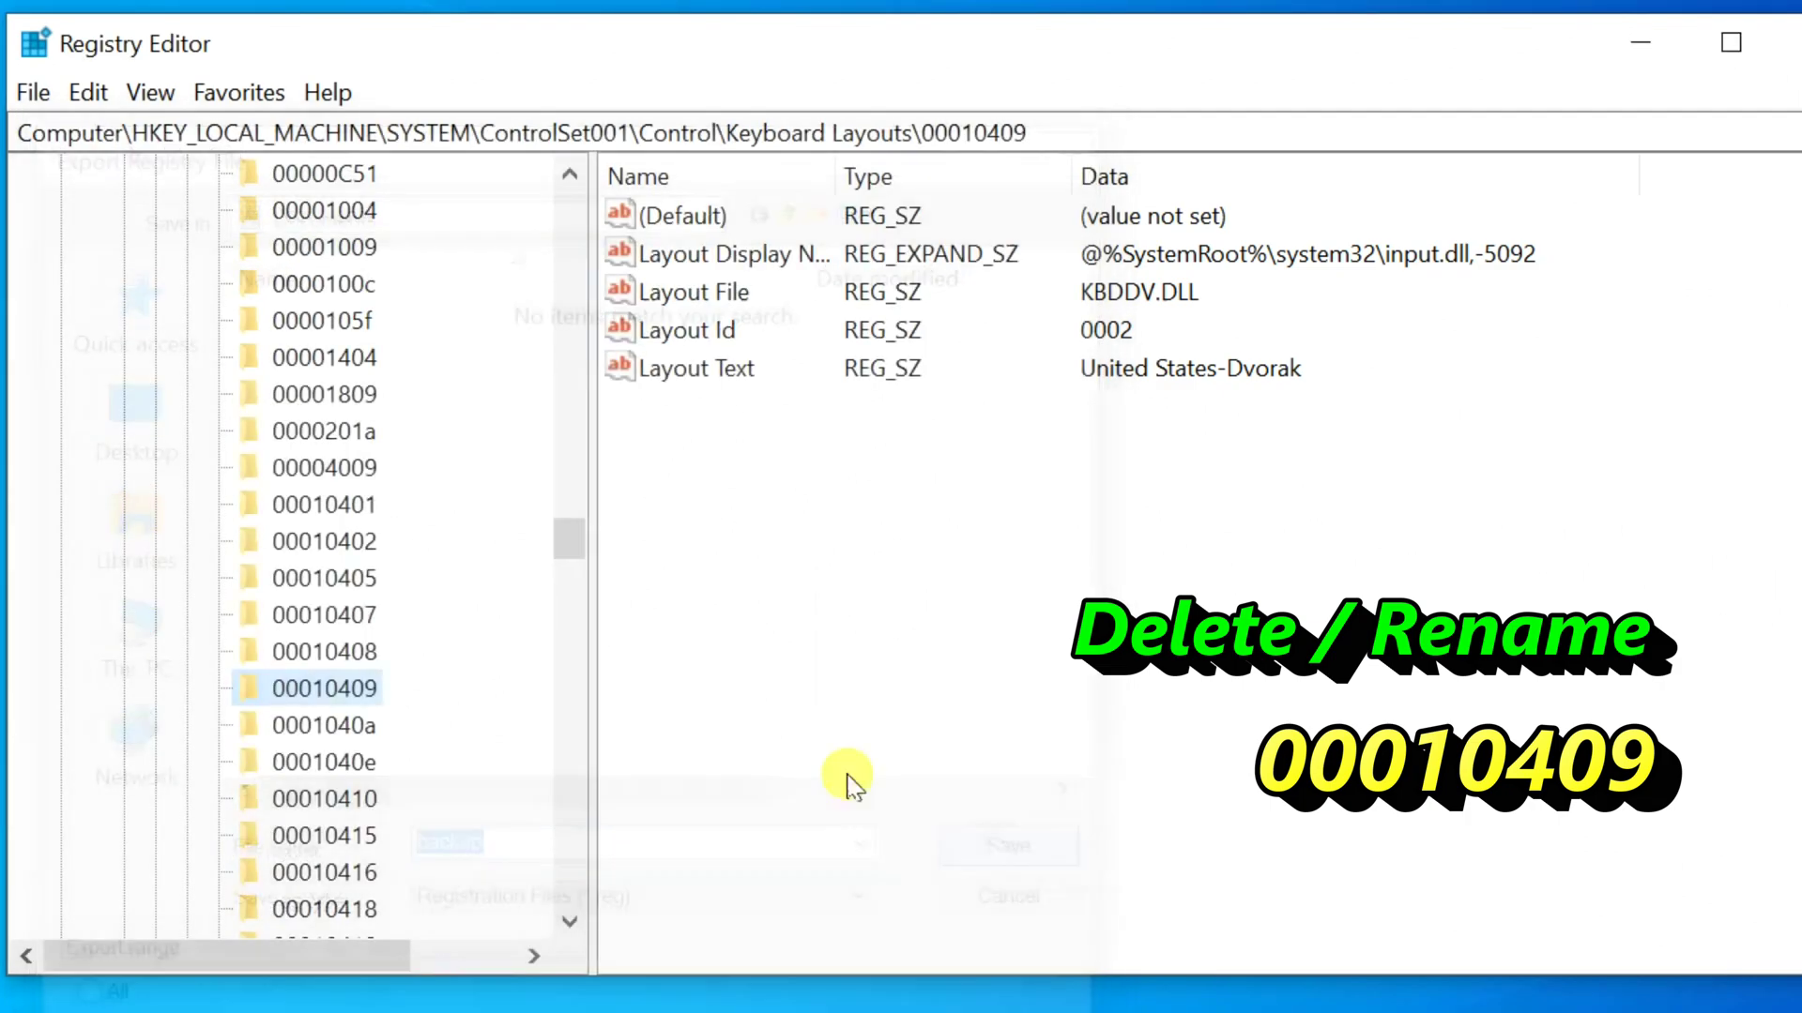
- Rename key 00010409 to dd00010409 and close Registry Editor
right_click(302, 702)
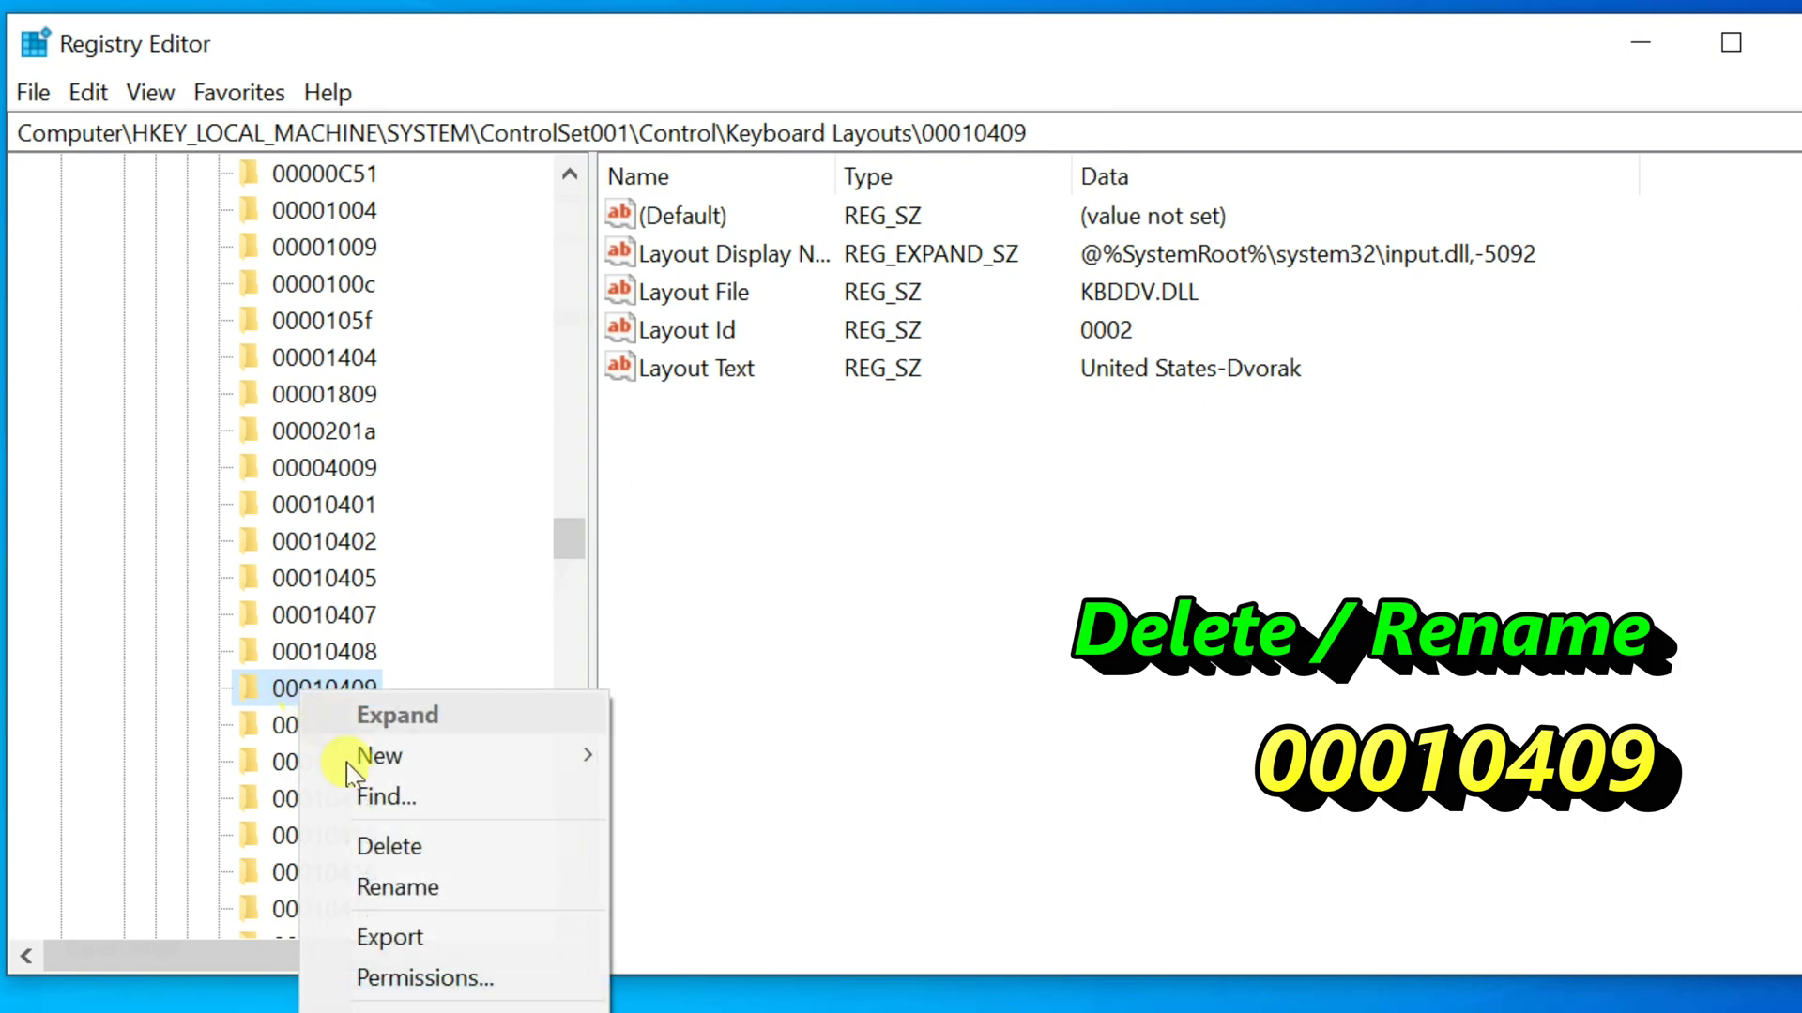
click(310, 887)
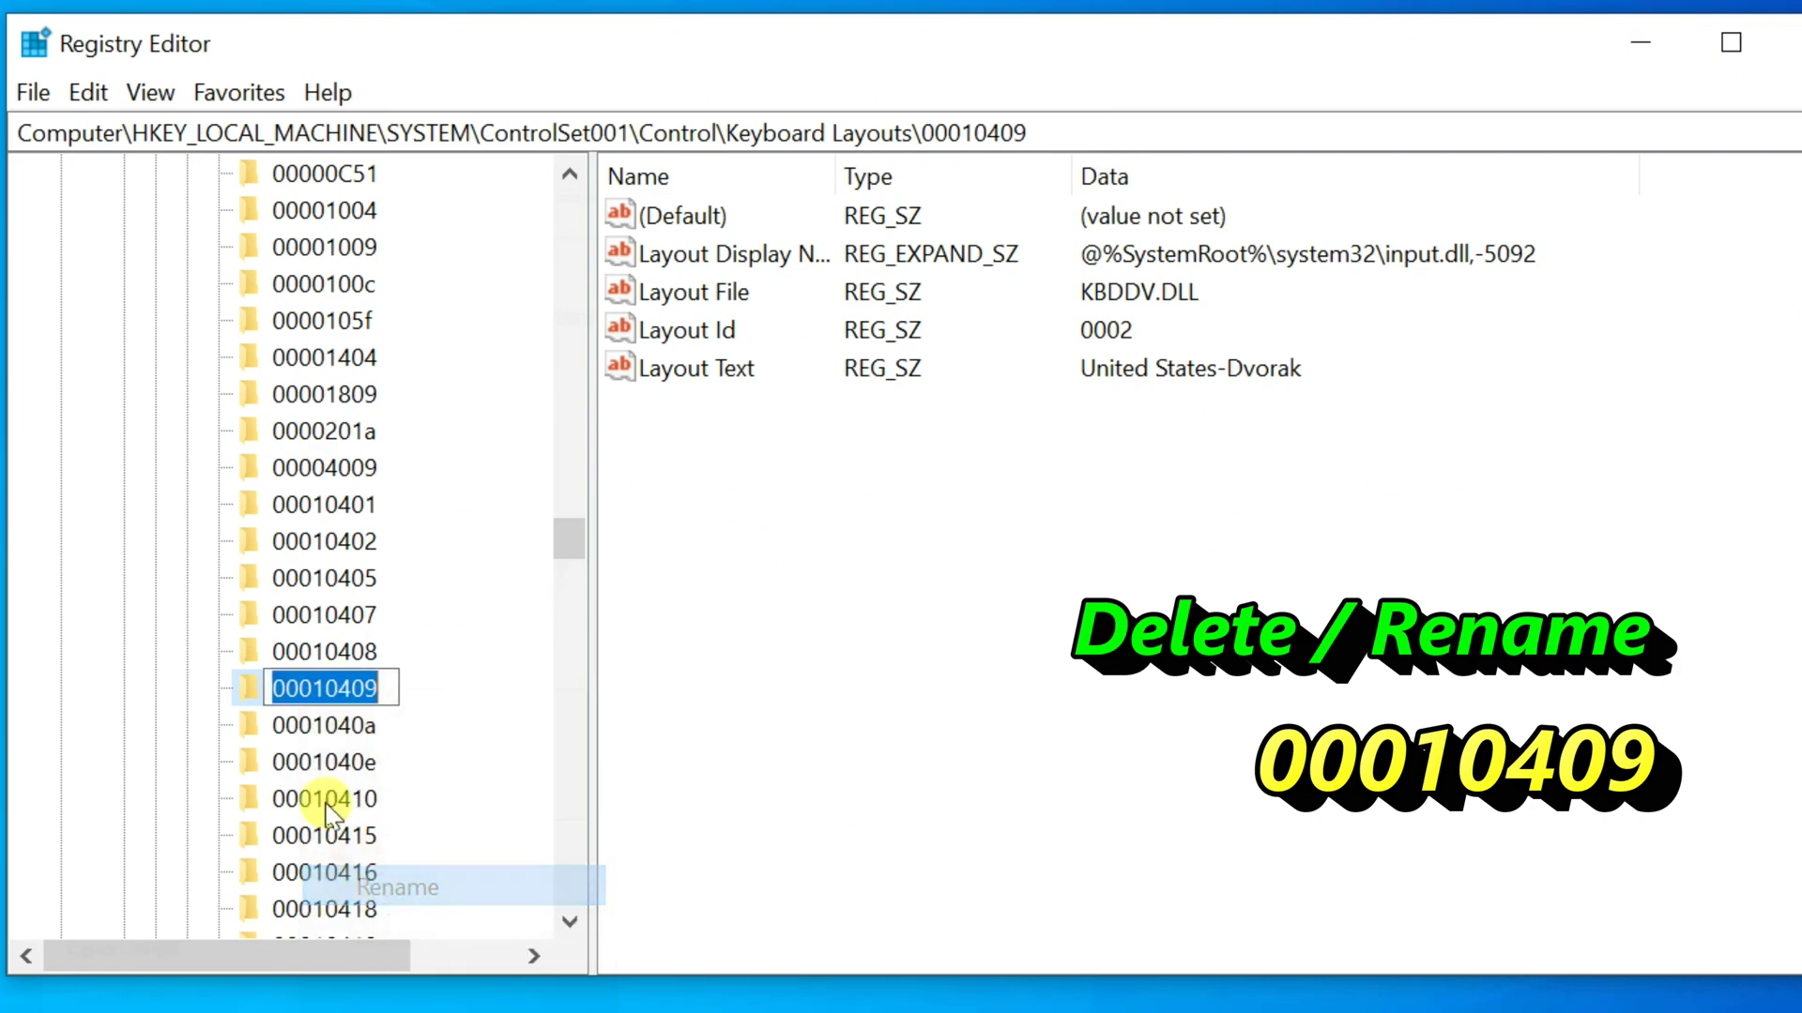
click(295, 680)
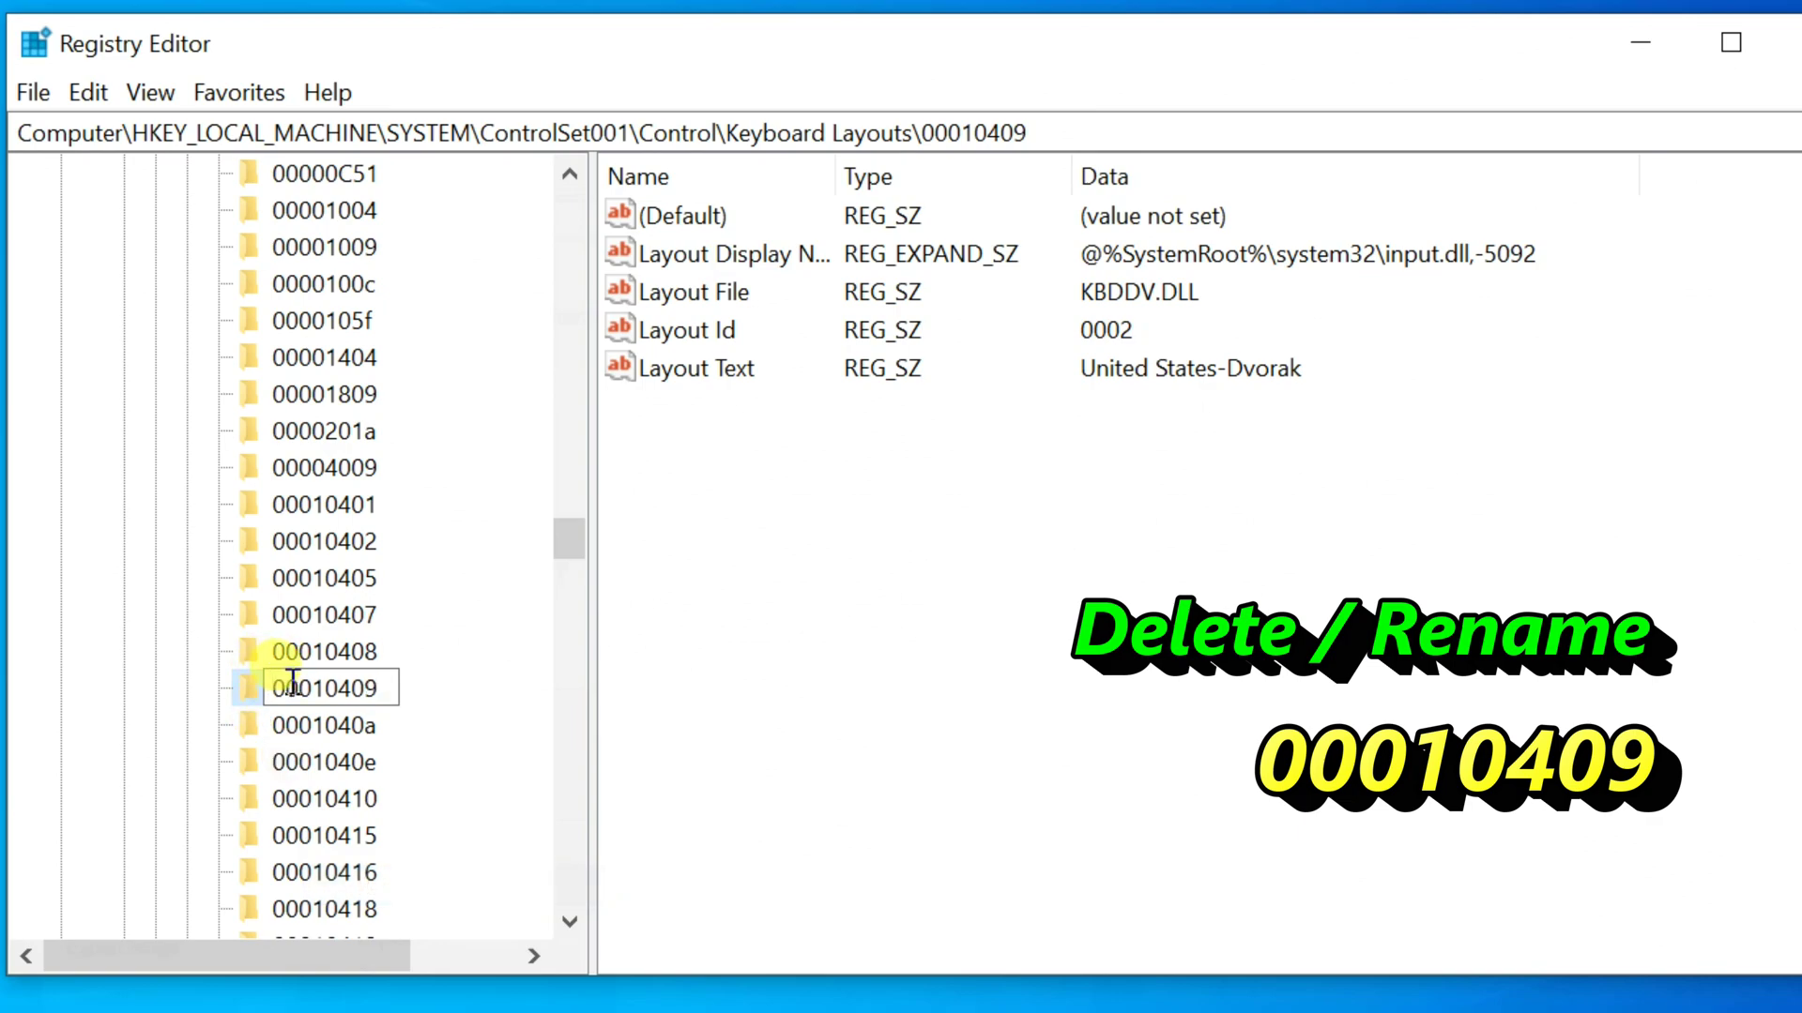
text(dd)
key(Return)
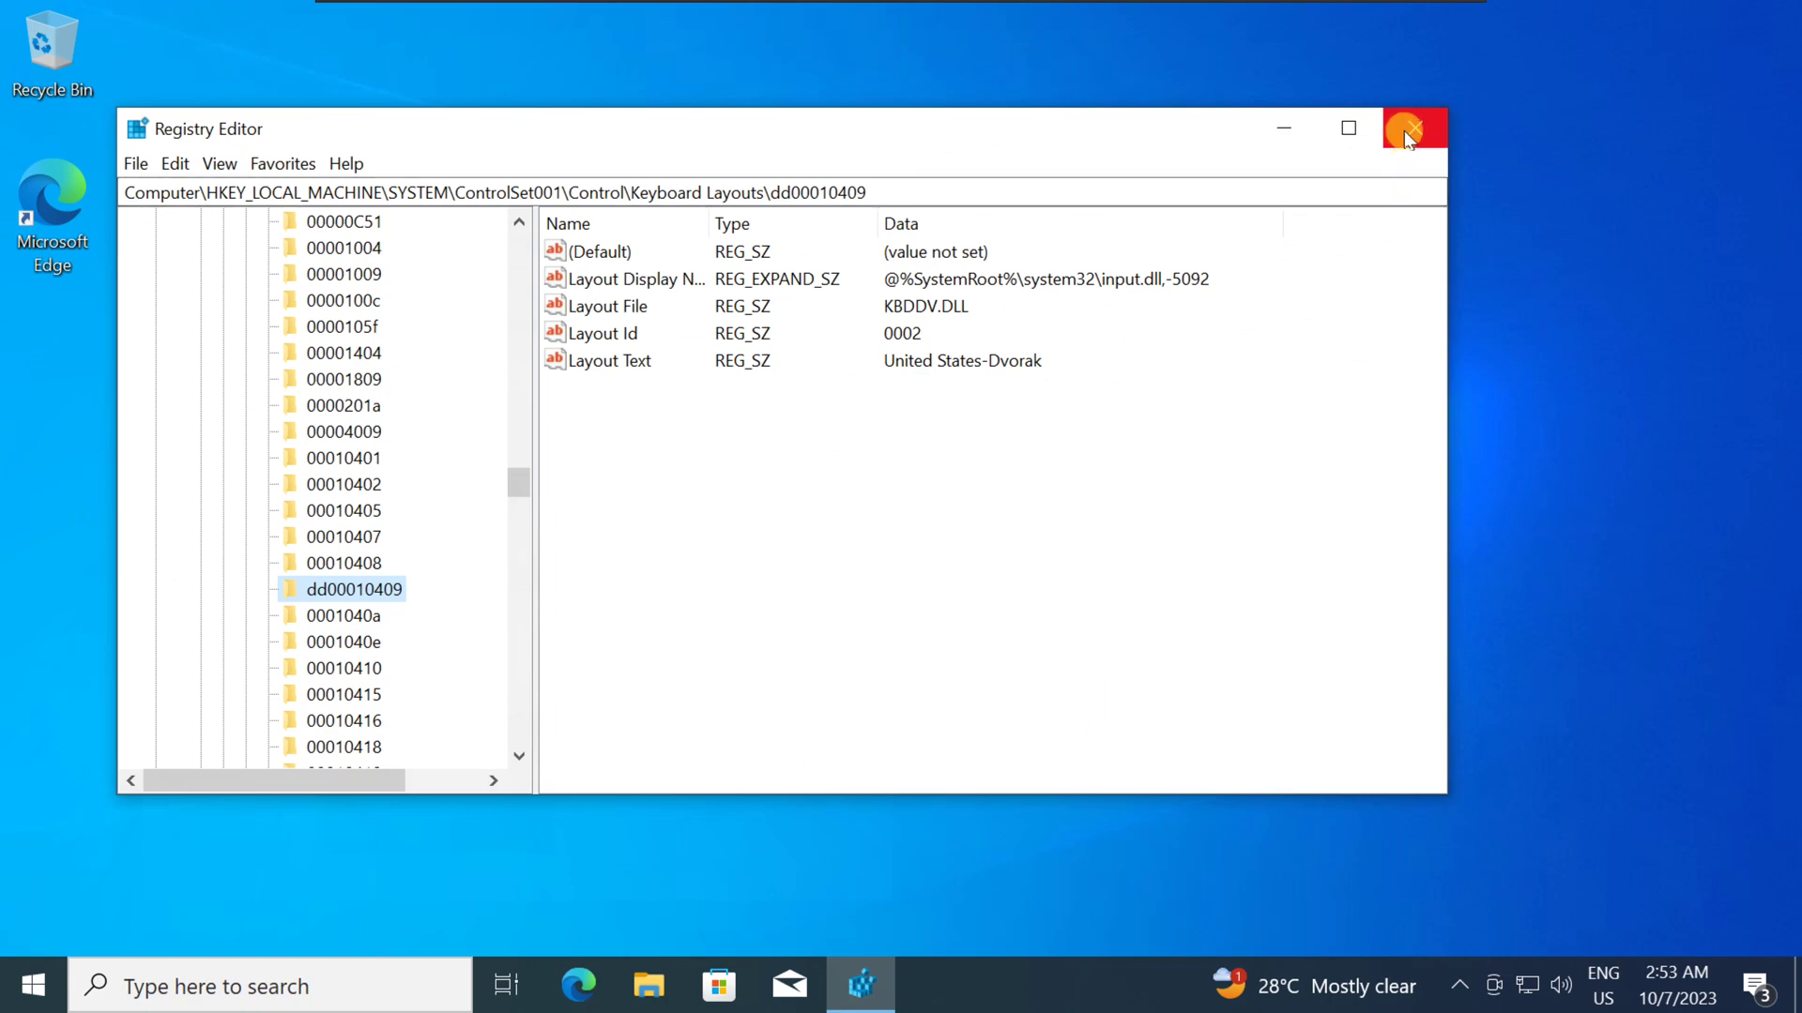
click(1408, 133)
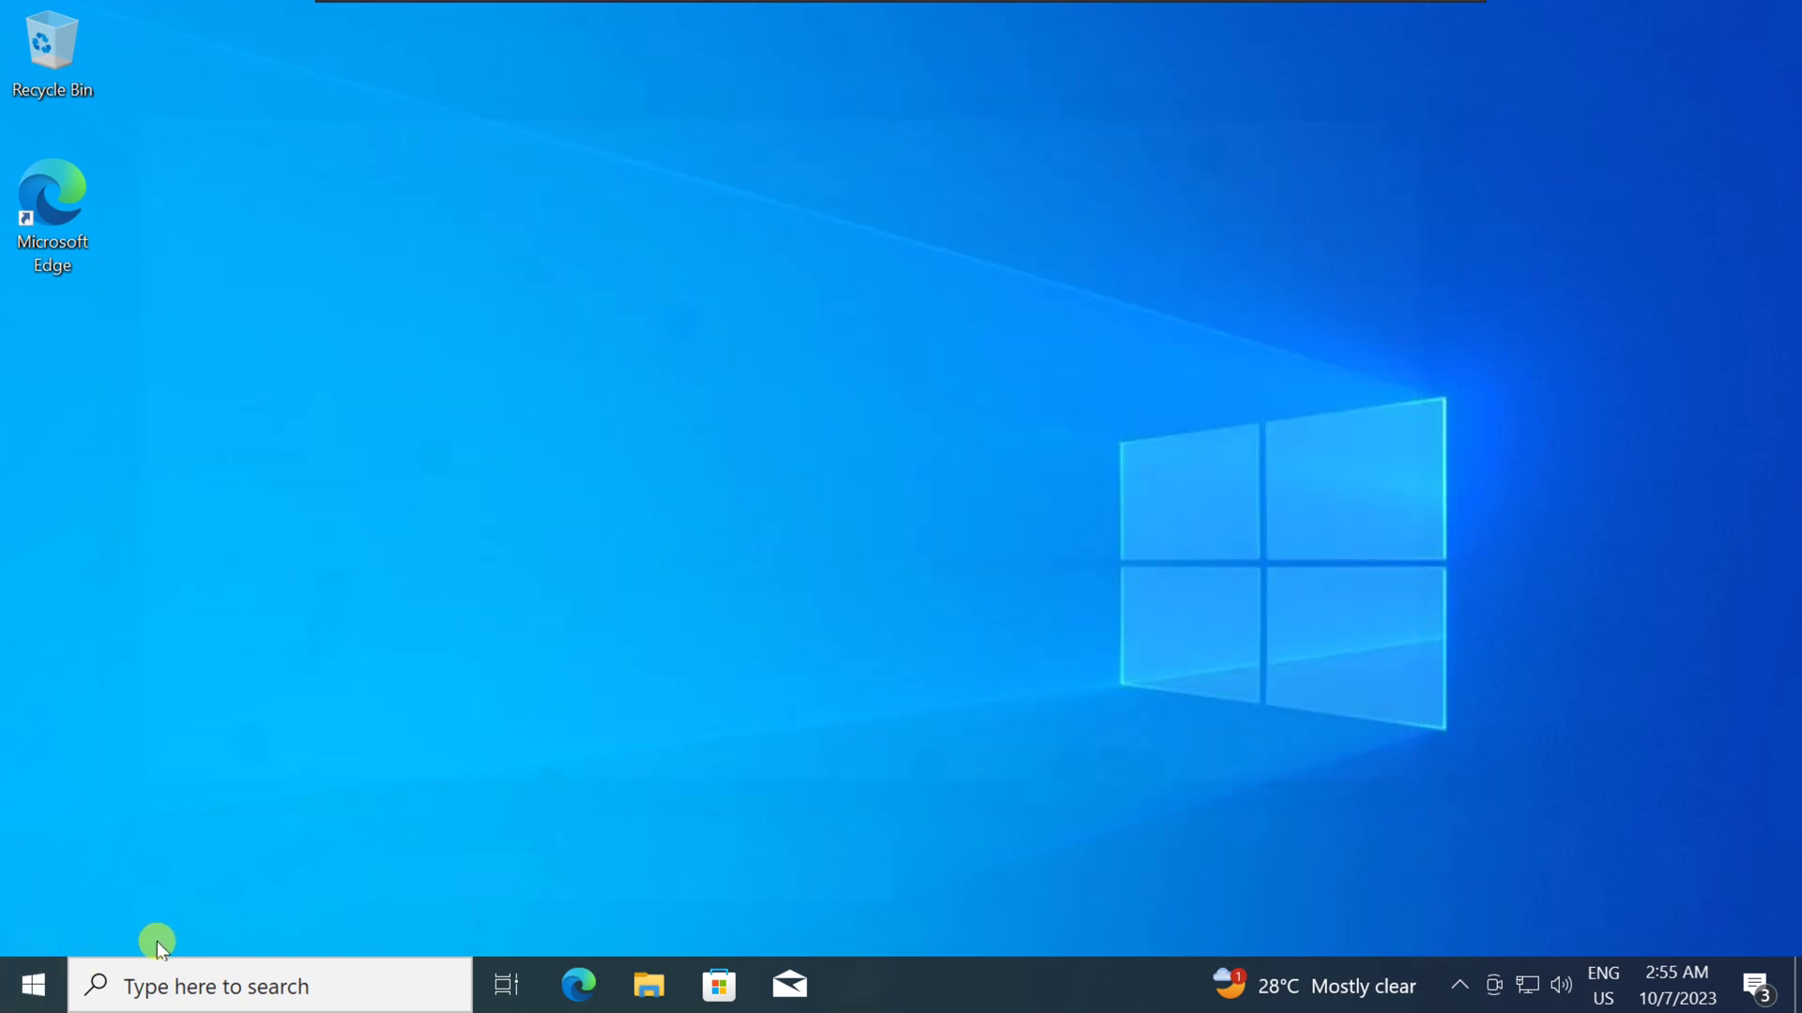
- Restart Windows and confirm the keyboard list shows only US and Arabic (101)
click(33, 983)
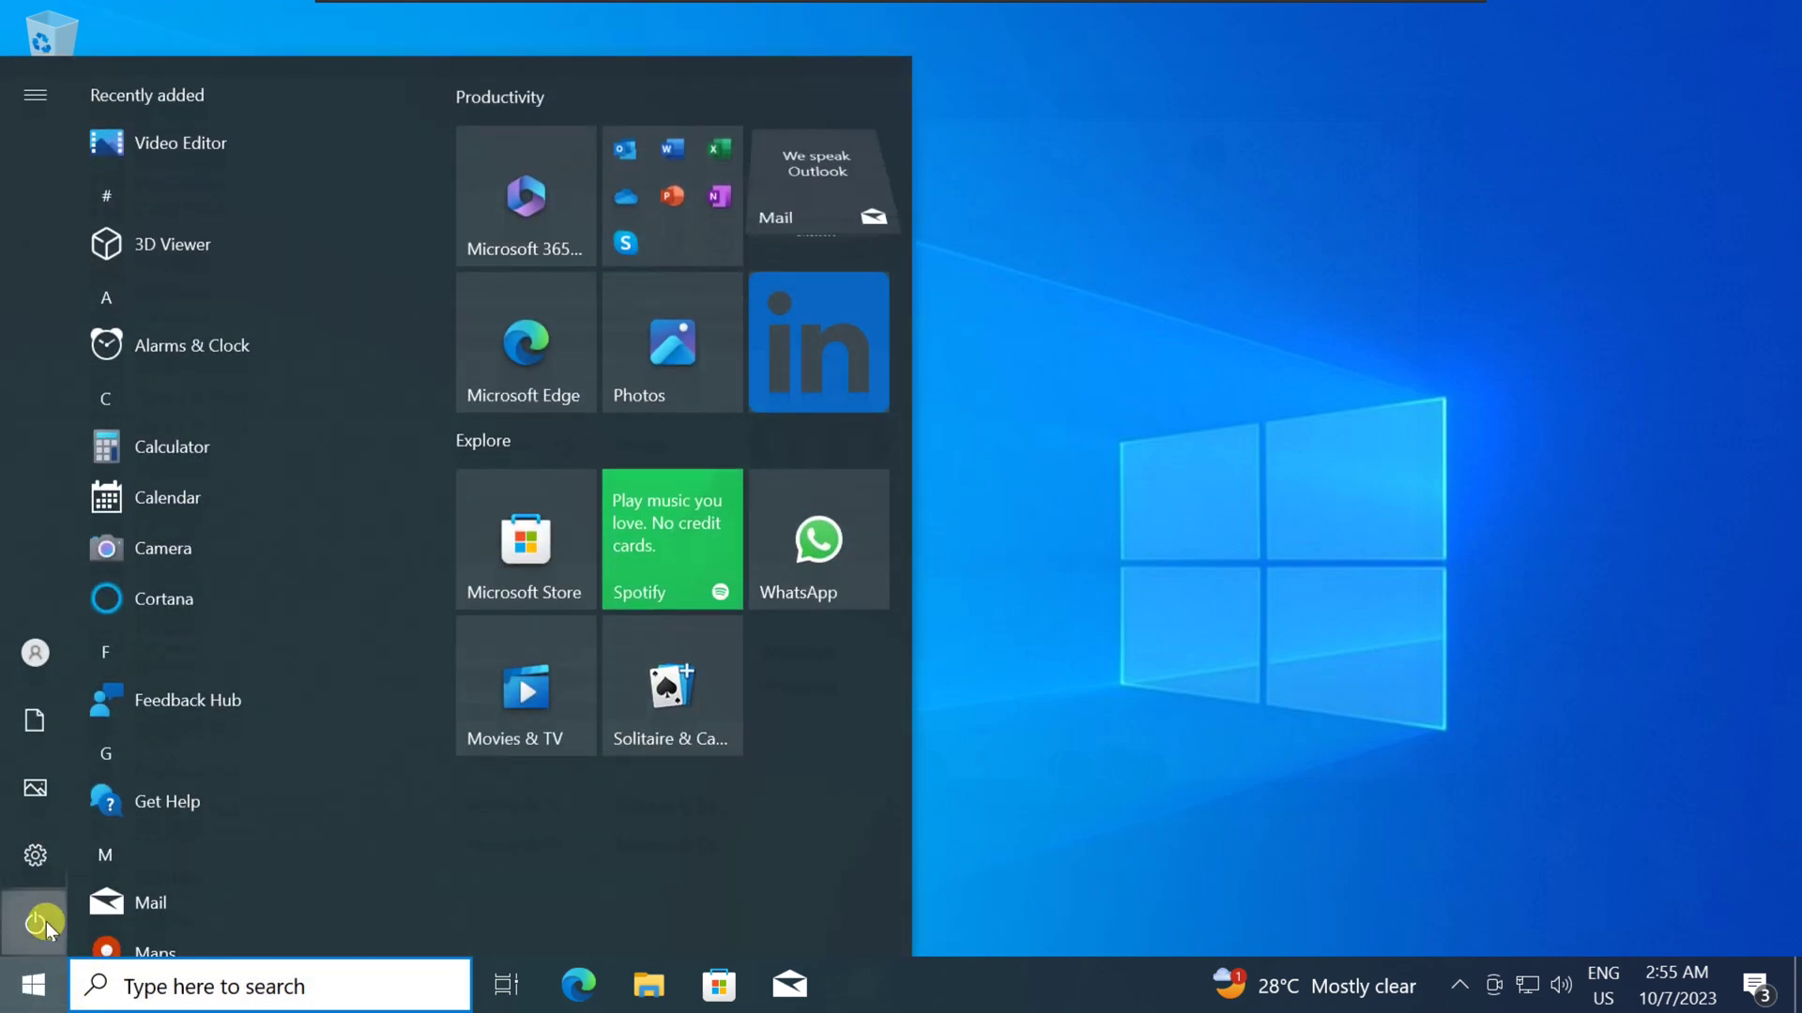
click(87, 922)
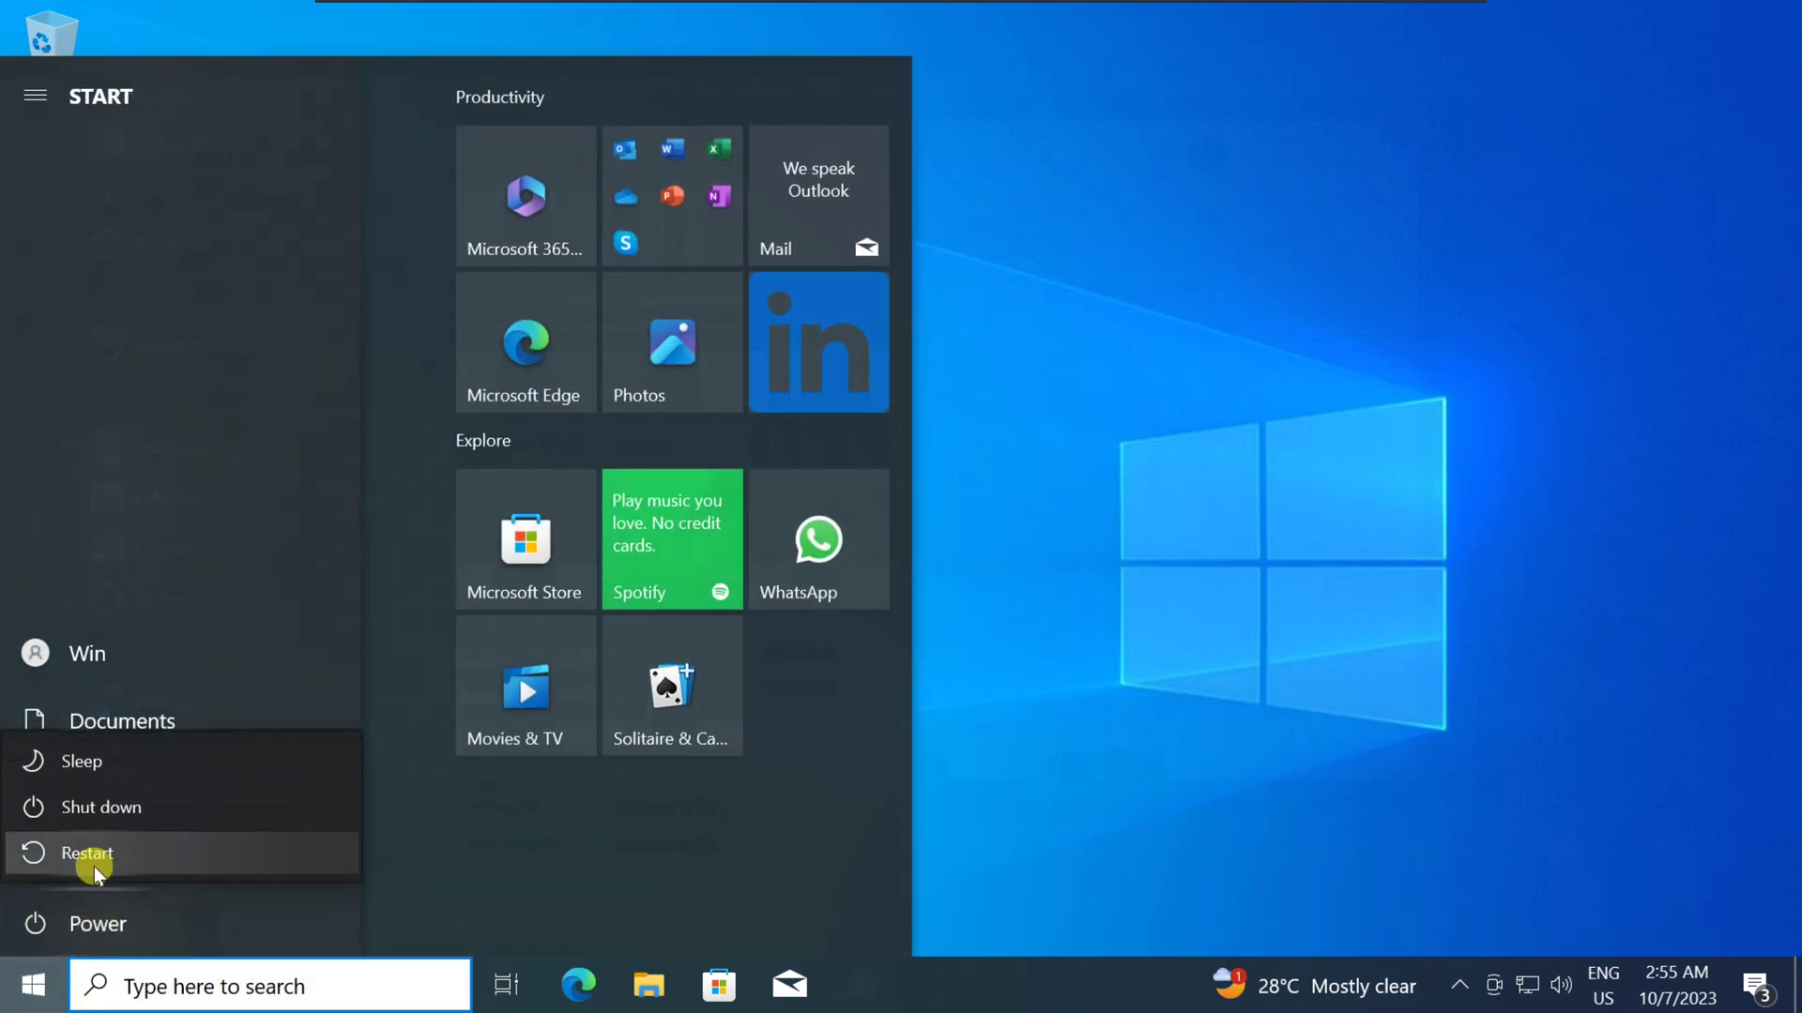
click(120, 852)
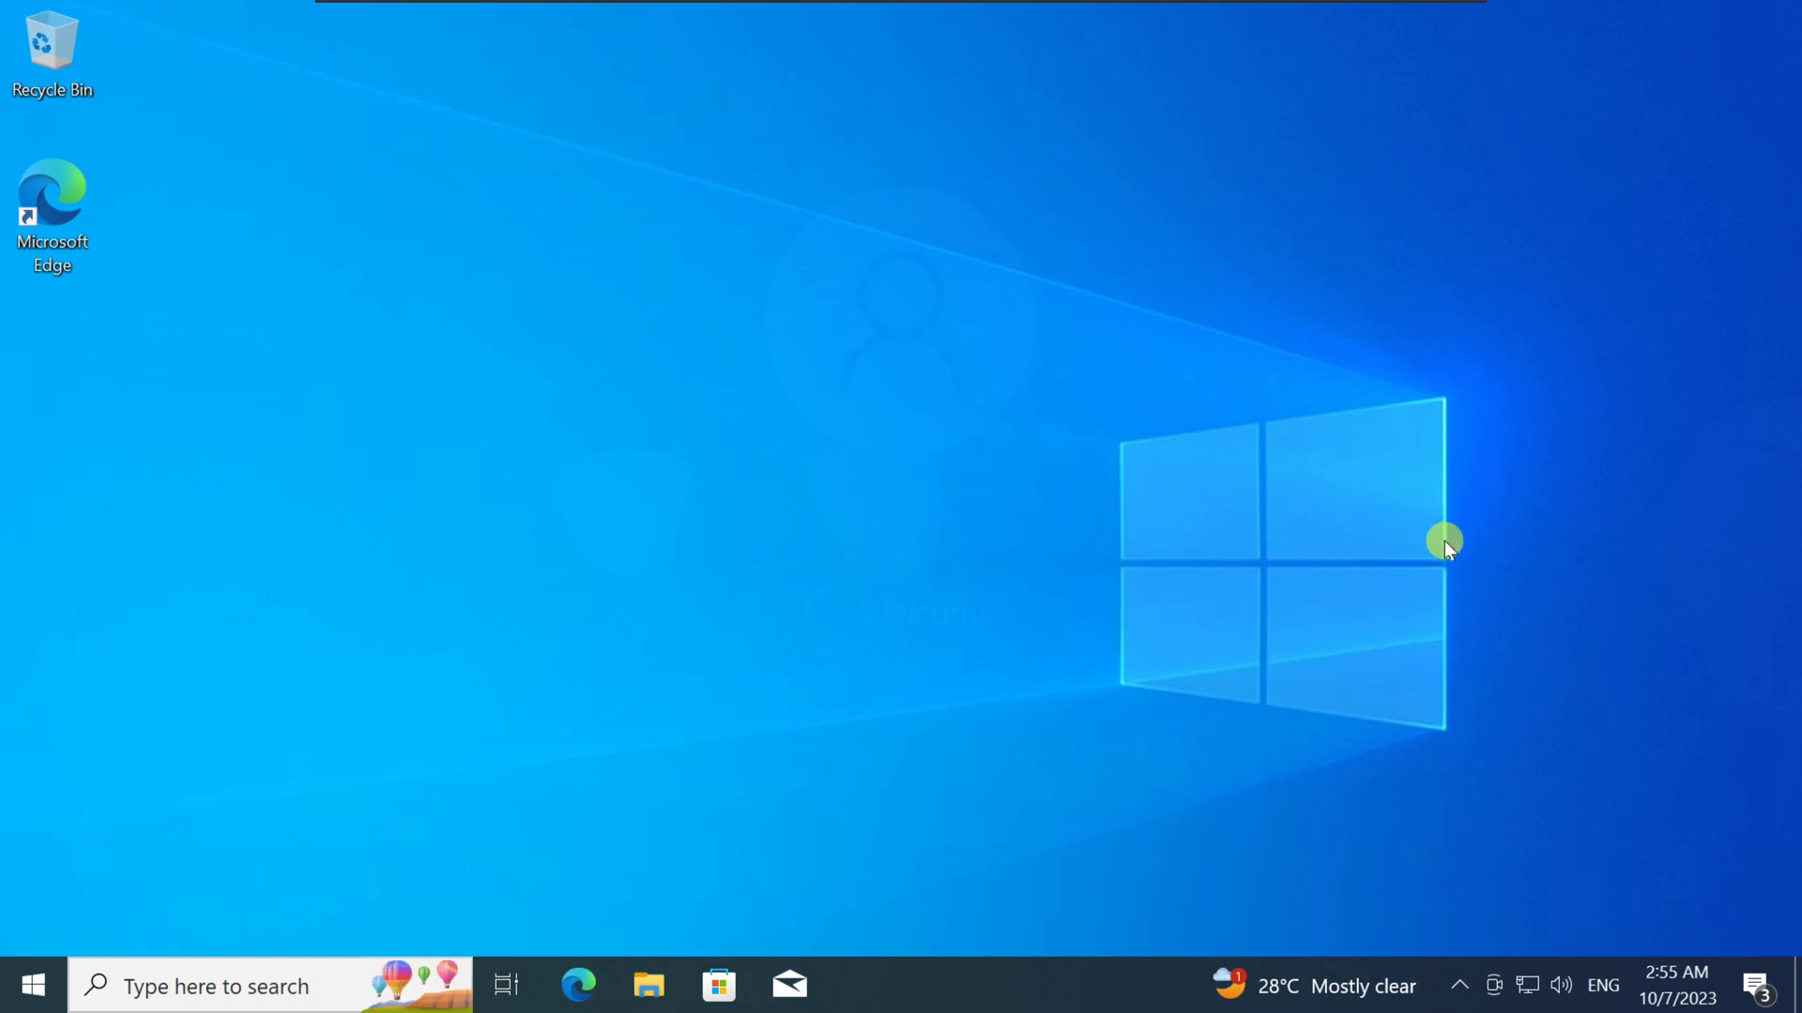
click(1602, 985)
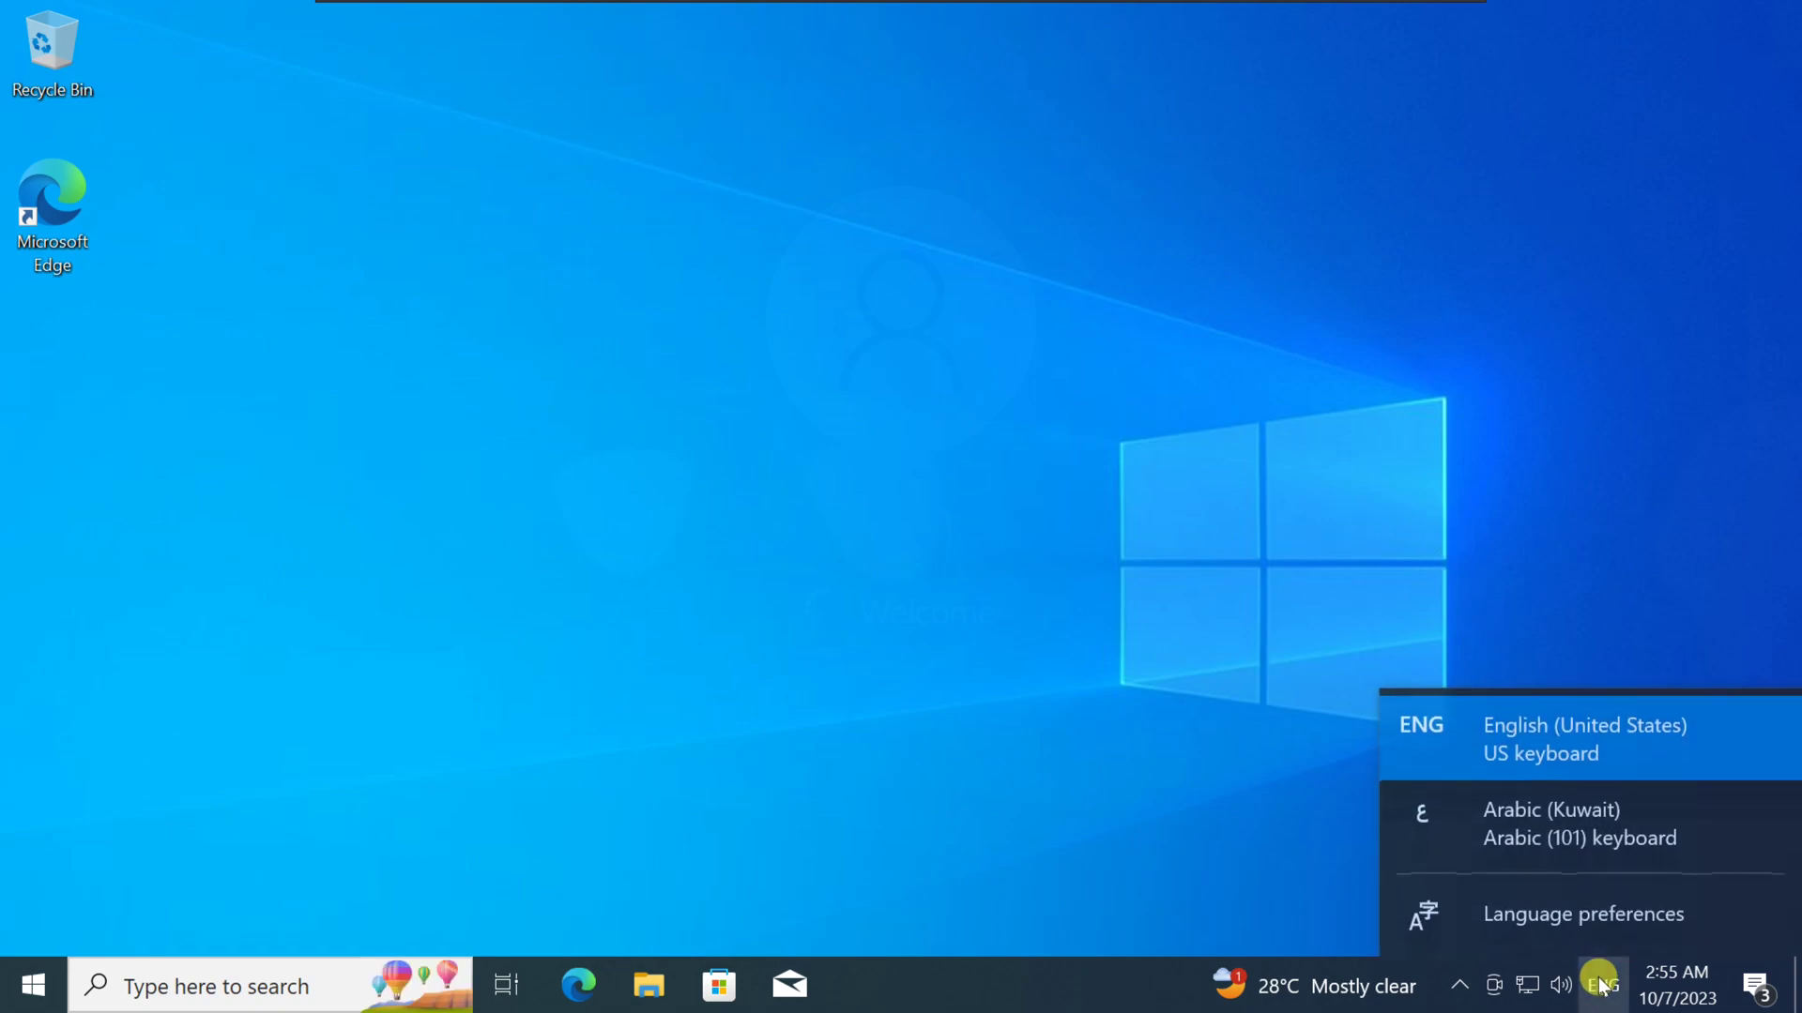